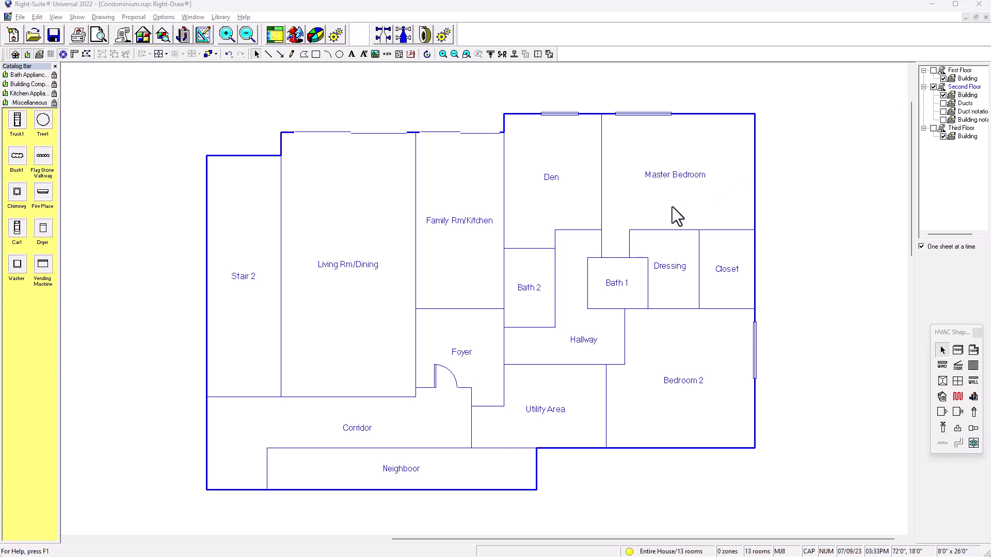
Step: Open the Master Bedroom's room internal loads and set the number of occupants to 2
{"action": "scroll", "coordinate": [748, 200], "scroll_direction": "up", "scroll_amount": 3}
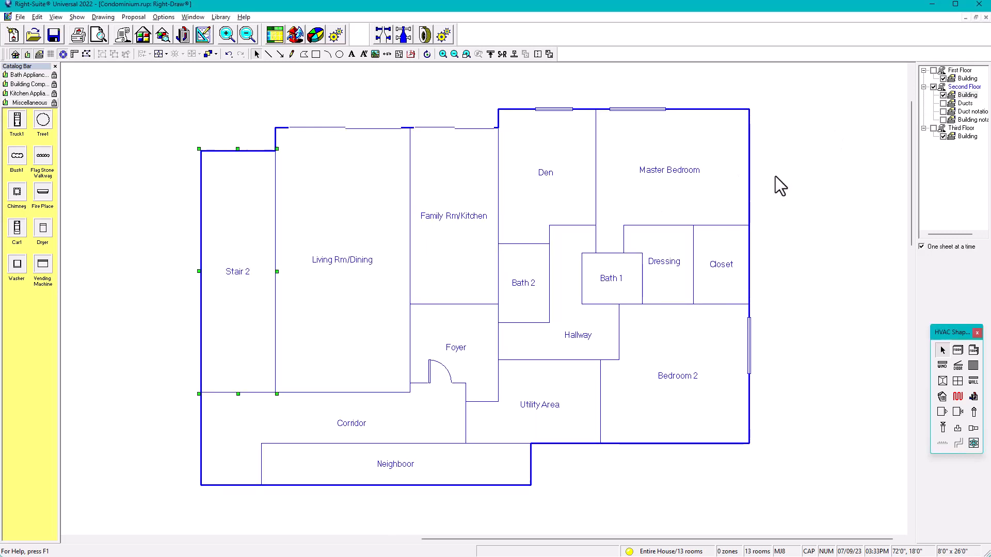
{"action": "left_click", "coordinate": [679, 203]}
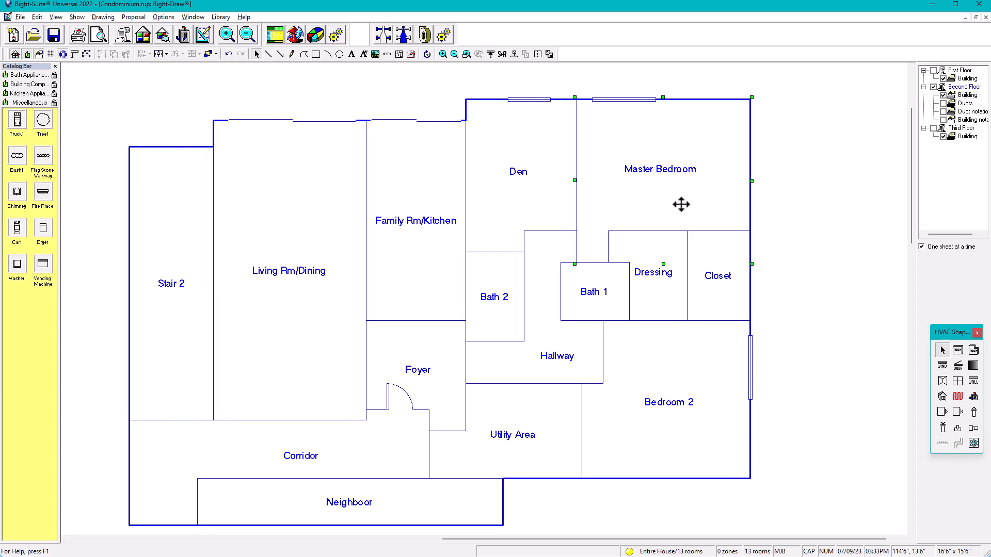
{"action": "double_click", "coordinate": [681, 205]}
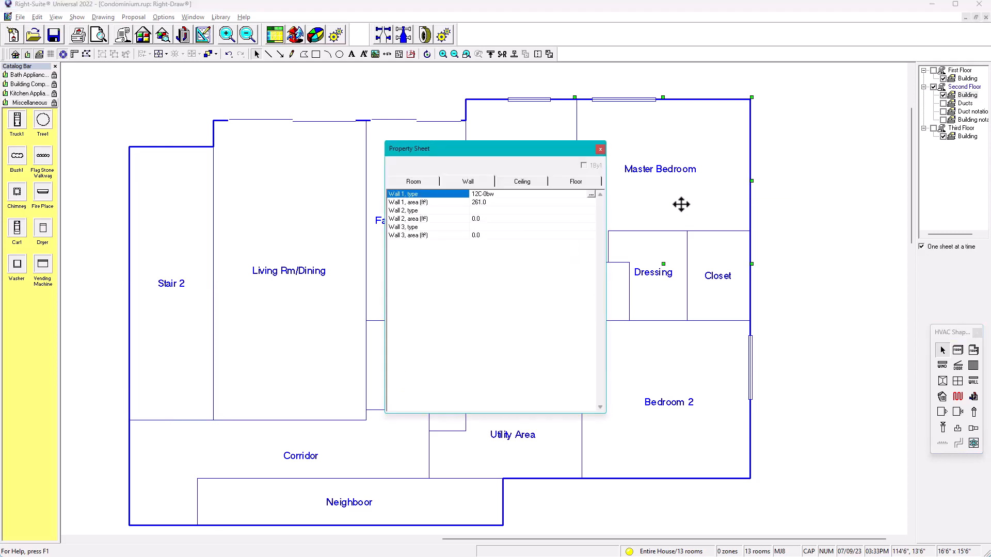
{"action": "left_click", "coordinate": [426, 184]}
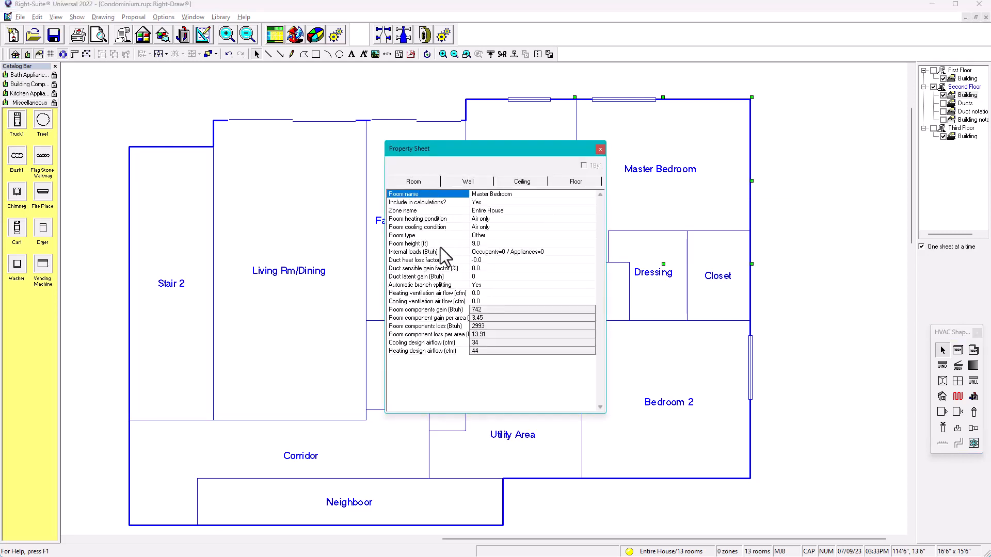
{"action": "double_click", "coordinate": [493, 255]}
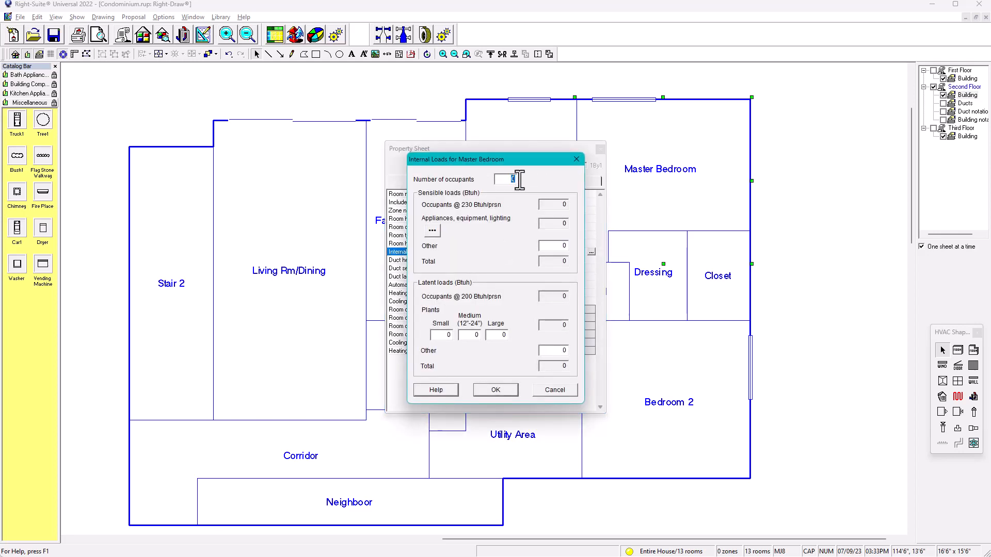
{"action": "type", "text": "2"}
Step: Set the Master Bedroom's other sensible load to 683 Btuh, accept the internal loads and close the room's properties
{"action": "left_click", "coordinate": [553, 247]}
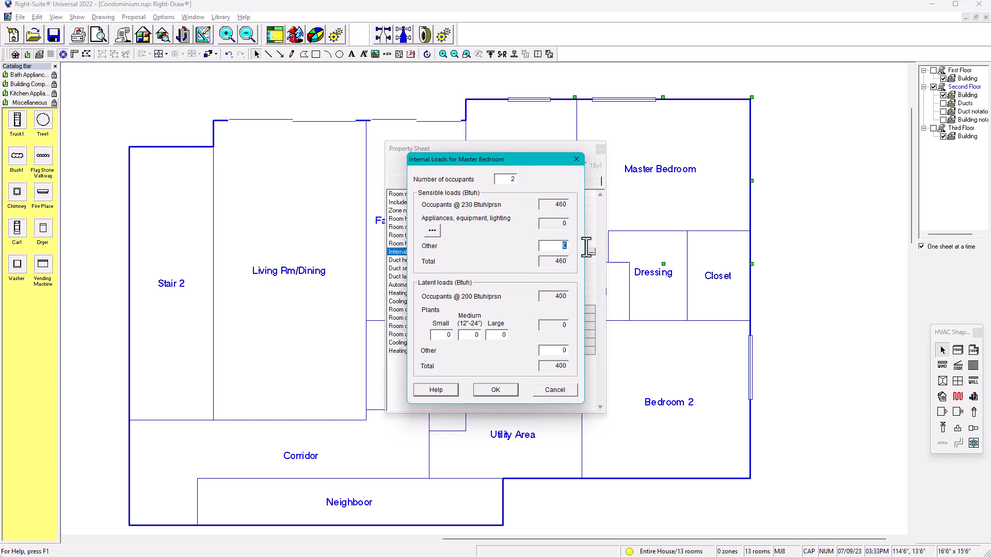
{"action": "double_click", "coordinate": [564, 247]}
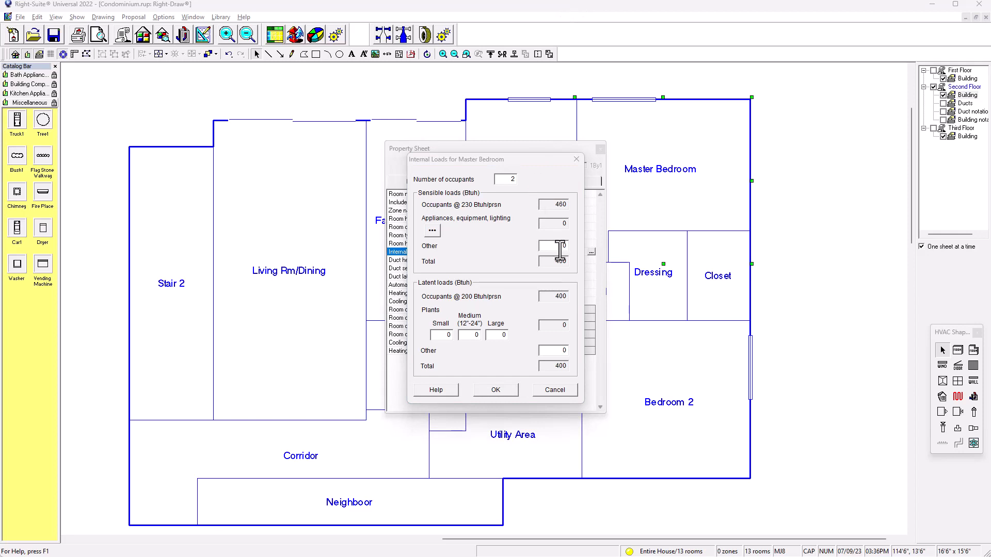
{"action": "left_click", "coordinate": [575, 248]}
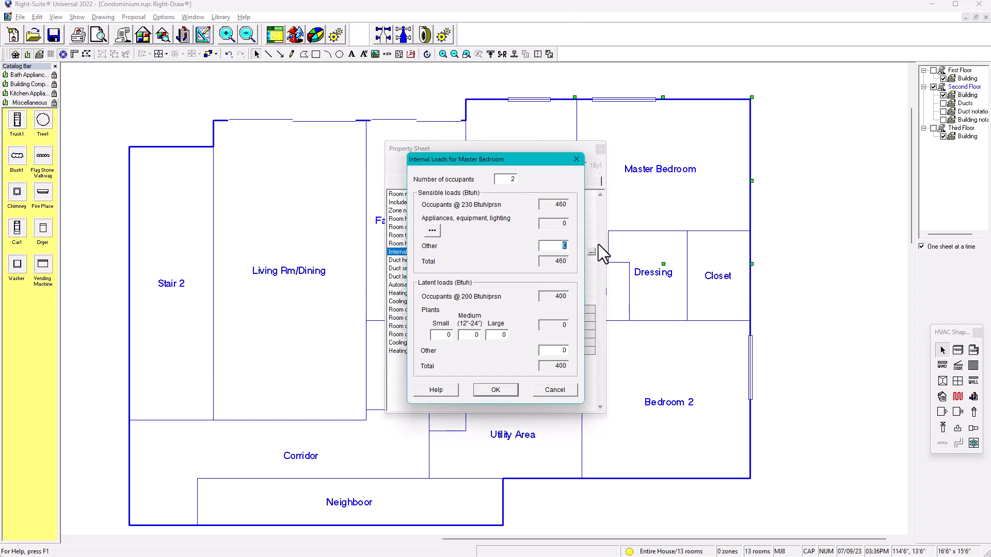
{"action": "type", "text": "683"}
{"action": "left_click", "coordinate": [496, 390]}
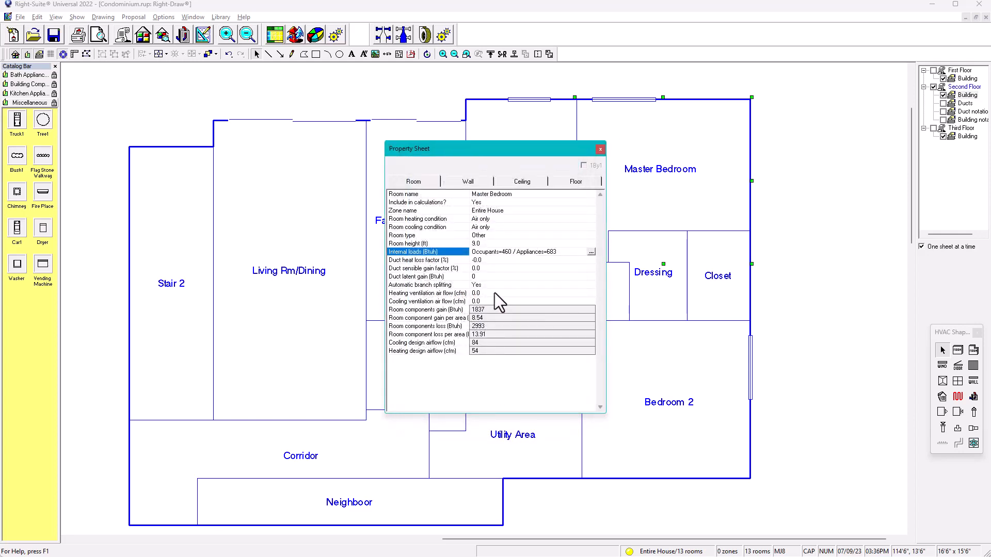
{"action": "left_click", "coordinate": [600, 150]}
Step: Set the number of occupants in Bedroom 2's internal loads to 1 and close the room's properties
{"action": "left_click", "coordinate": [721, 290]}
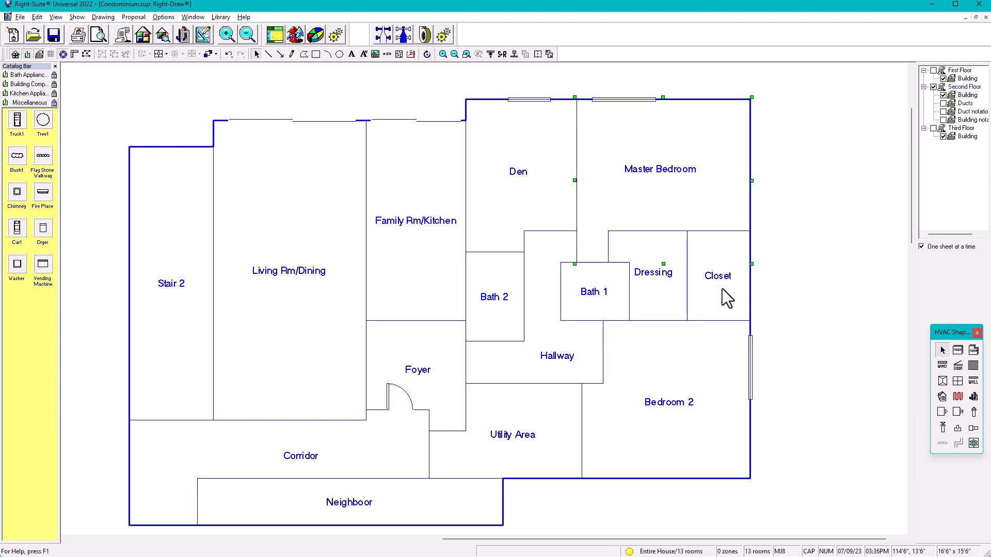
{"action": "left_click", "coordinate": [660, 295]}
{"action": "left_click", "coordinate": [685, 409]}
{"action": "double_click", "coordinate": [686, 404]}
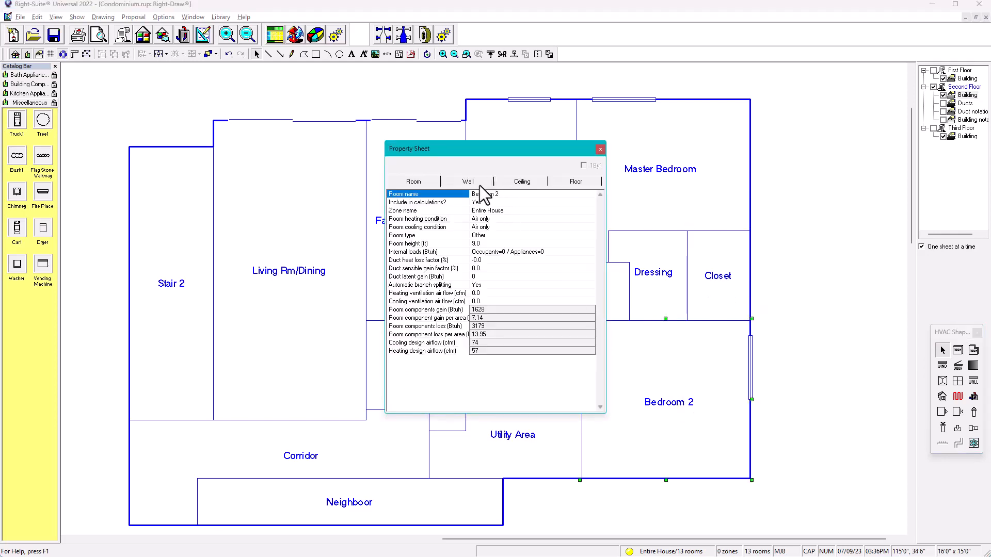
{"action": "double_click", "coordinate": [502, 252]}
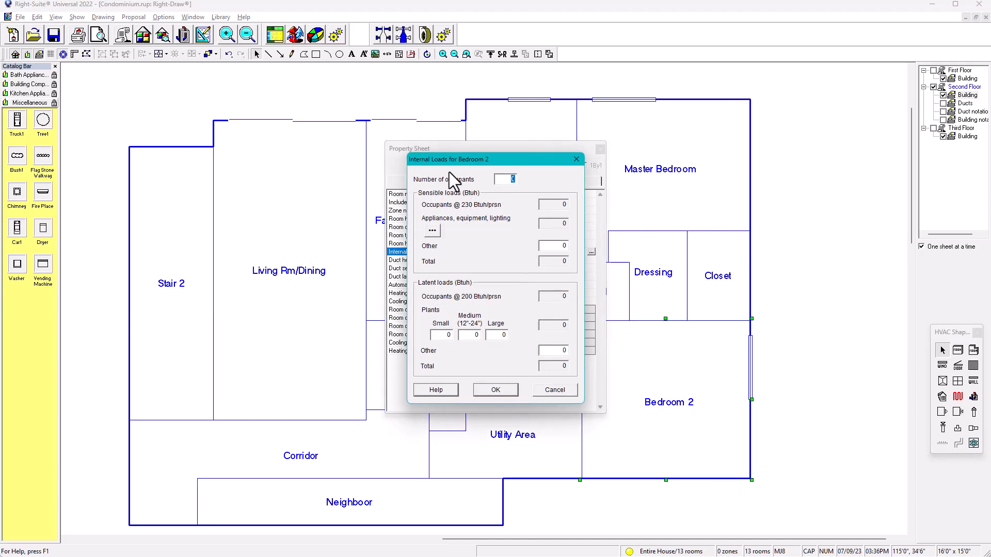
{"action": "type", "text": "1"}
{"action": "left_click", "coordinate": [505, 390]}
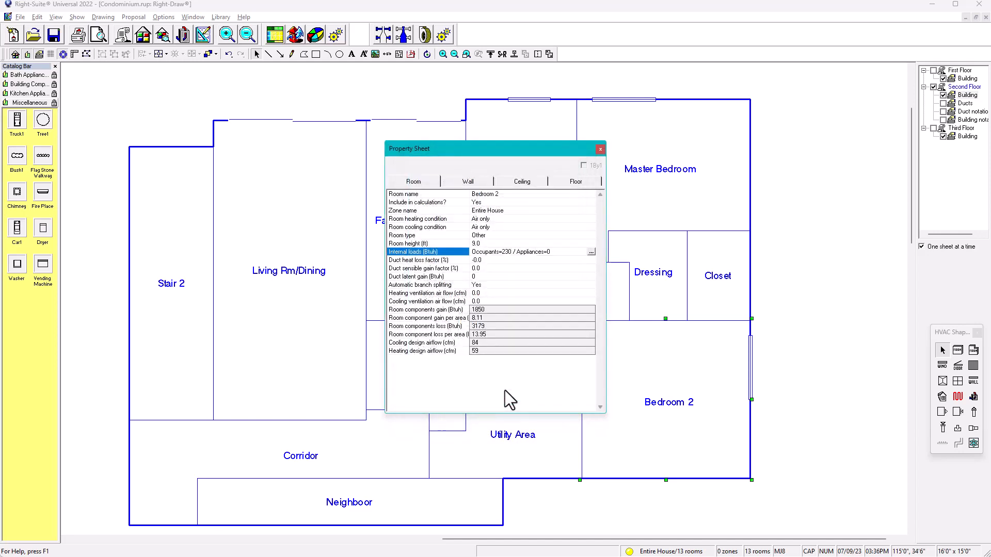
{"action": "left_click", "coordinate": [600, 149]}
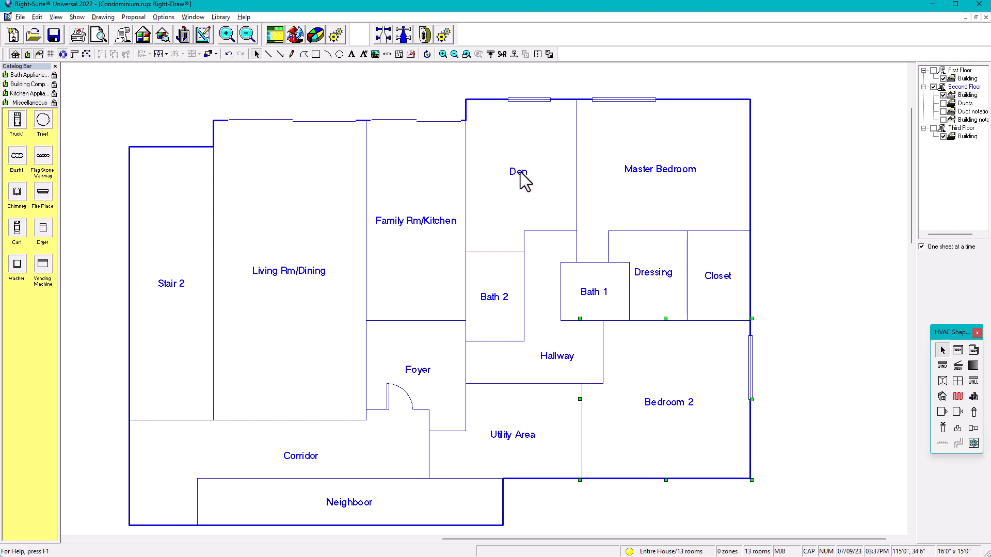
Step: Set the Den's other sensible internal load to 540 Btuh and close the room's properties
{"action": "left_click", "coordinate": [536, 168]}
{"action": "double_click", "coordinate": [534, 177]}
{"action": "double_click", "coordinate": [506, 253]}
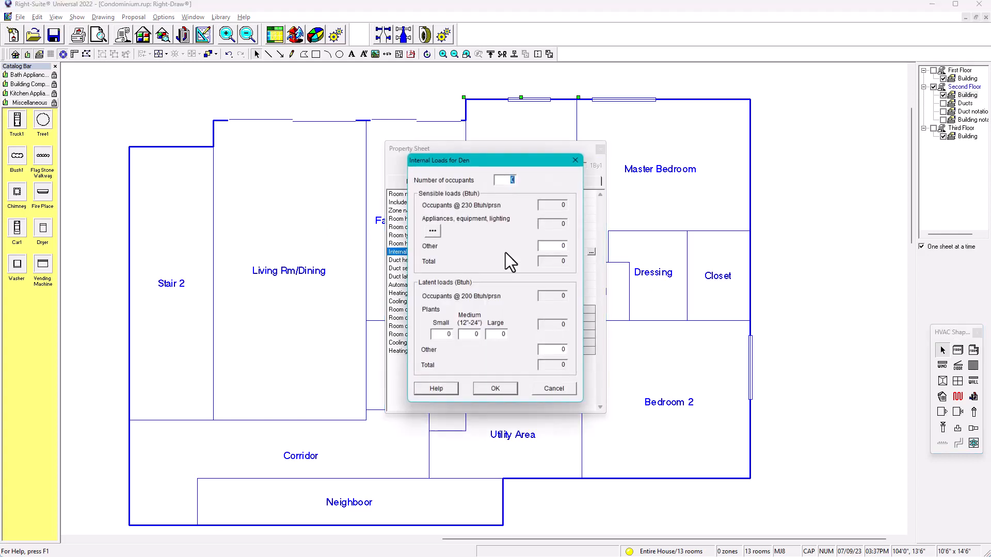
{"action": "left_click", "coordinate": [554, 245]}
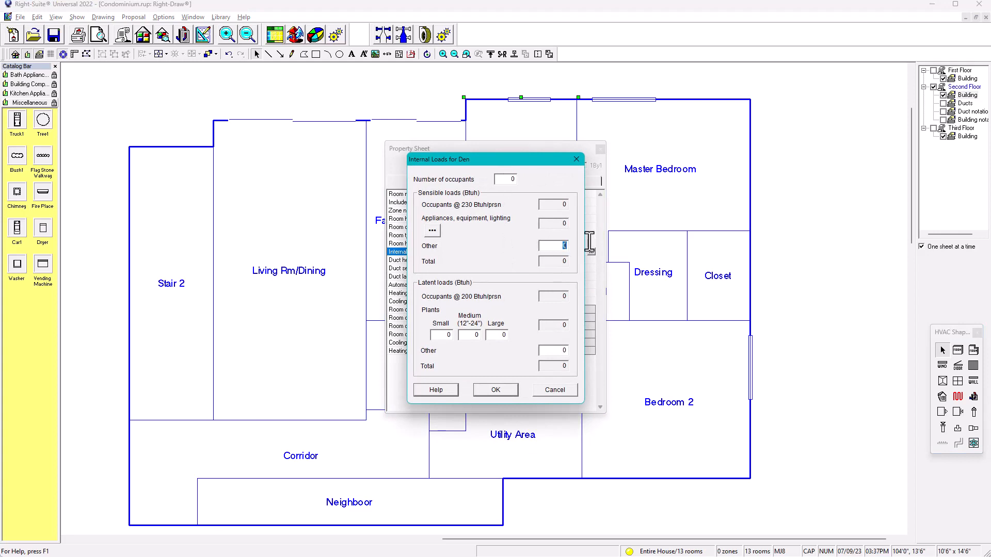
{"action": "type", "text": "540"}
{"action": "left_click", "coordinate": [494, 391]}
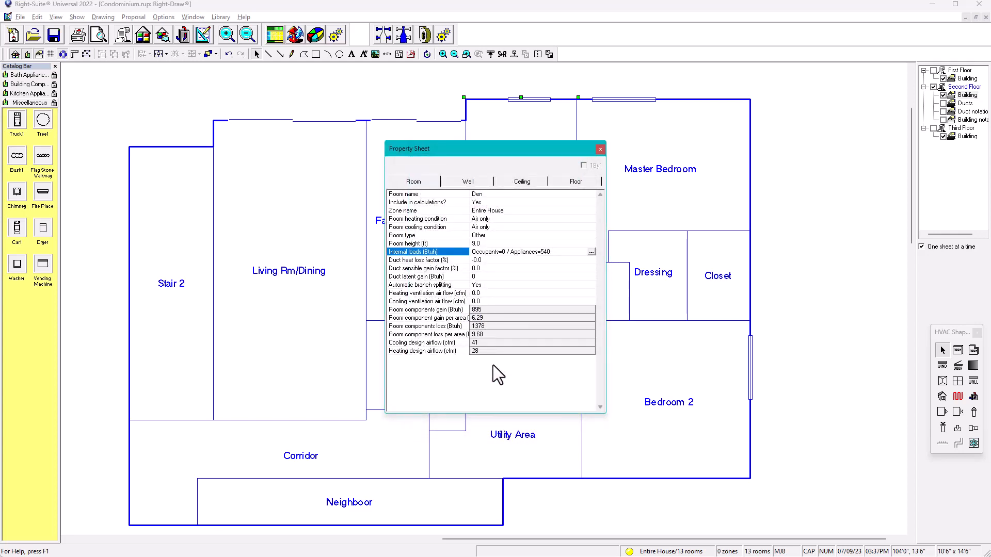
{"action": "left_click", "coordinate": [600, 149]}
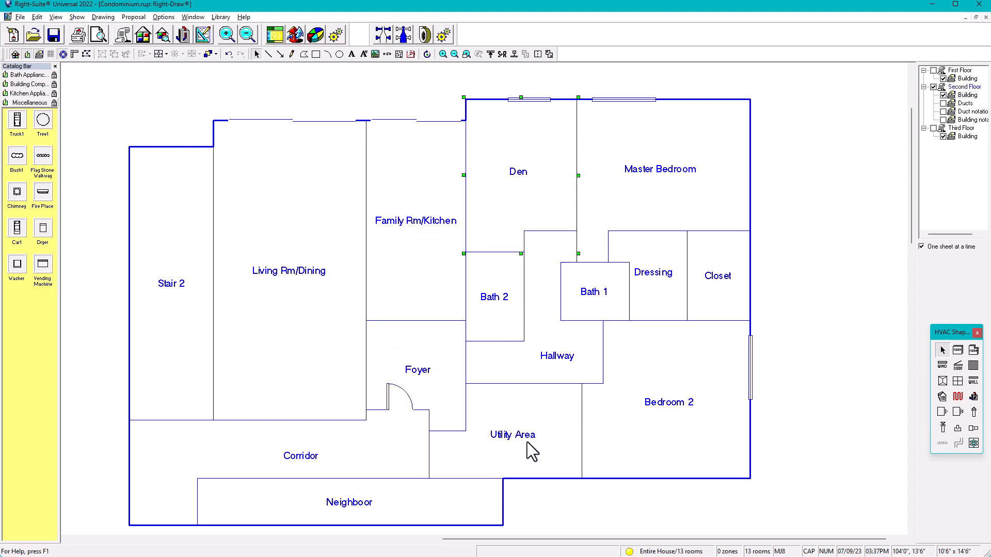
Step: Assign the Kitchen Scenario 2 appliance load of 2000 Btuh to the Family Rm/Kitchen's internal loads
{"action": "left_click", "coordinate": [410, 364]}
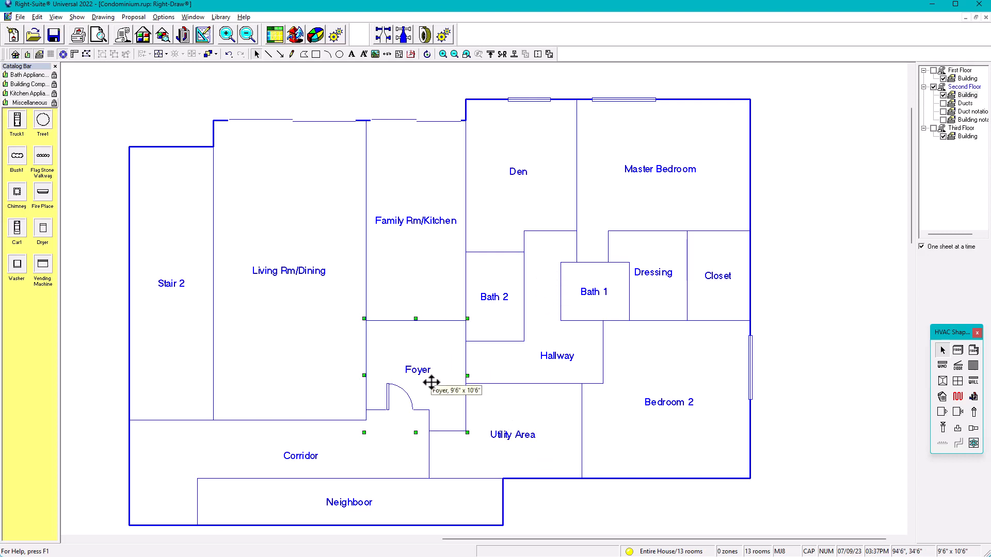
{"action": "double_click", "coordinate": [411, 278]}
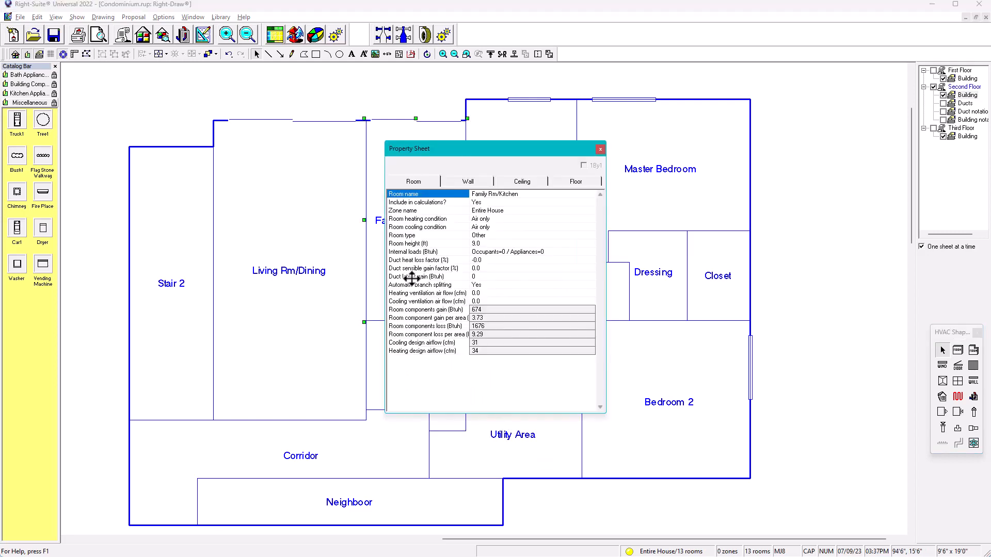
{"action": "left_click_drag", "start_coordinate": [508, 150], "coordinate": [578, 150]}
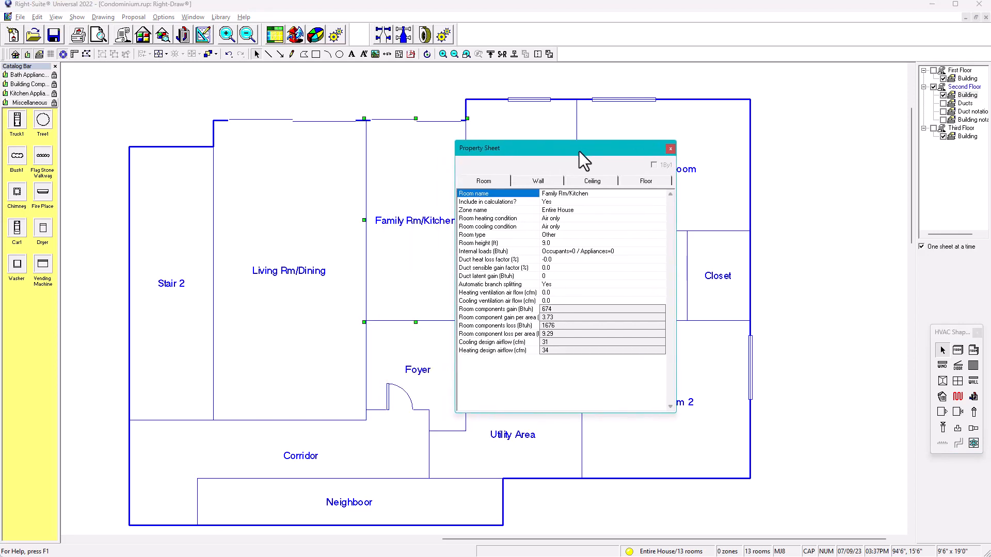
{"action": "double_click", "coordinate": [566, 252]}
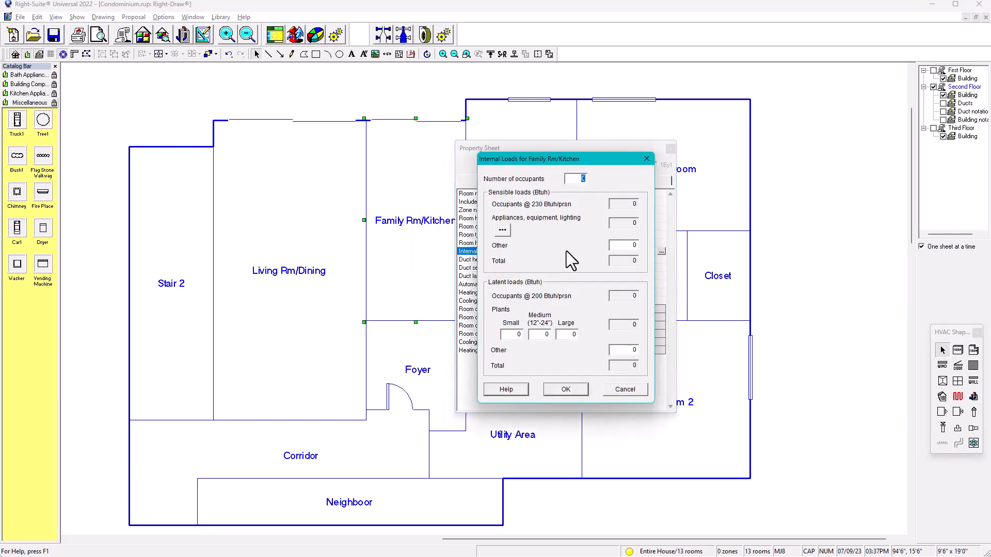
{"action": "left_click", "coordinate": [497, 233]}
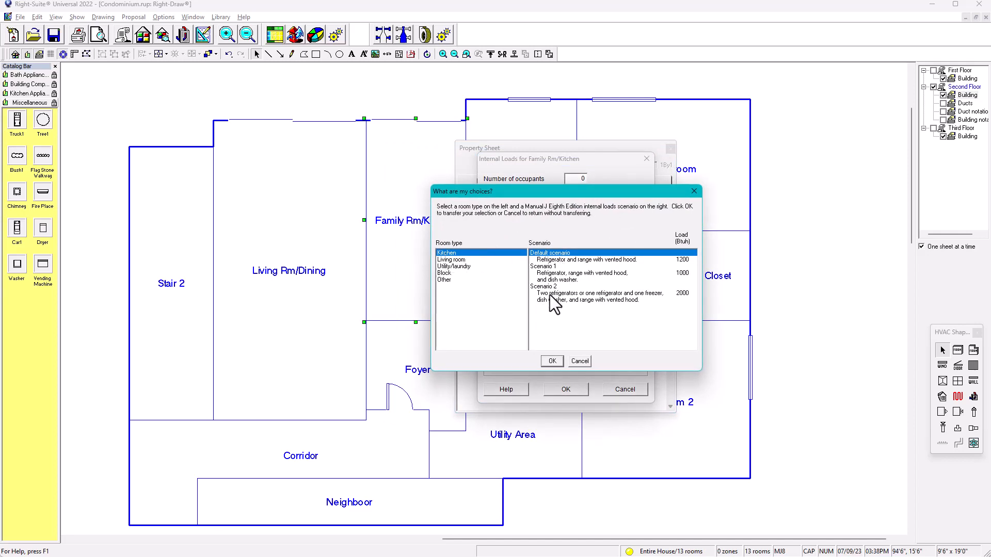
{"action": "left_click", "coordinate": [688, 303]}
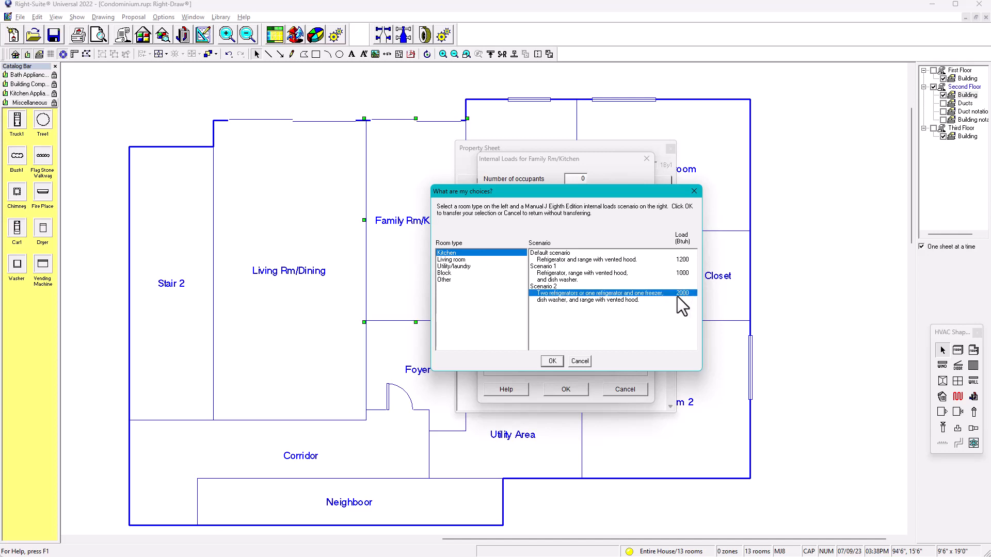
{"action": "left_click", "coordinate": [547, 260]}
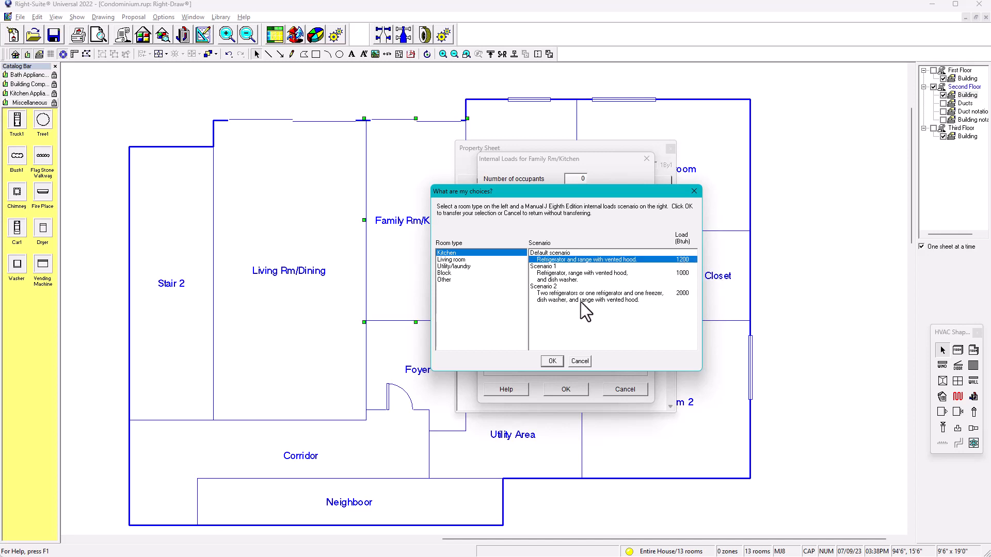
{"action": "left_click", "coordinate": [546, 289]}
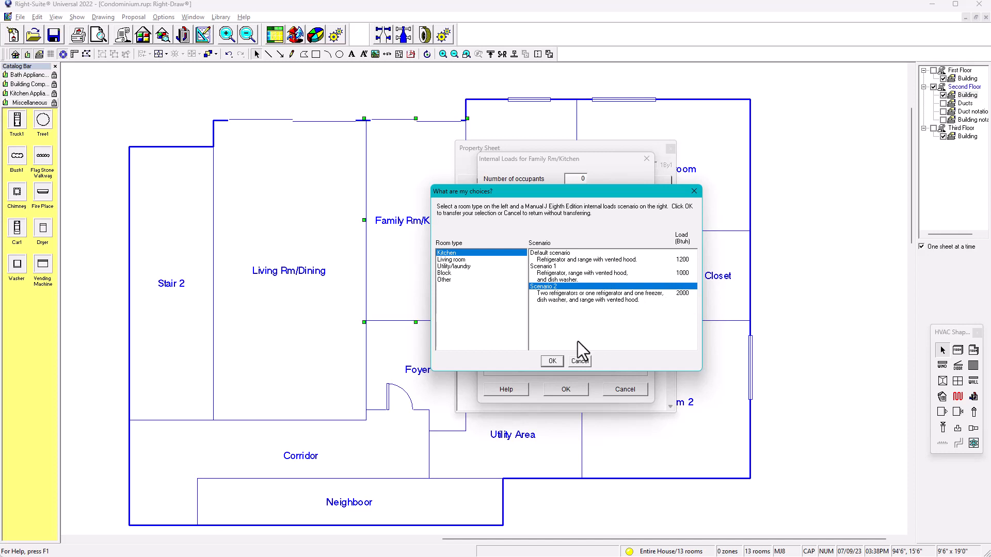
{"action": "left_click", "coordinate": [552, 360]}
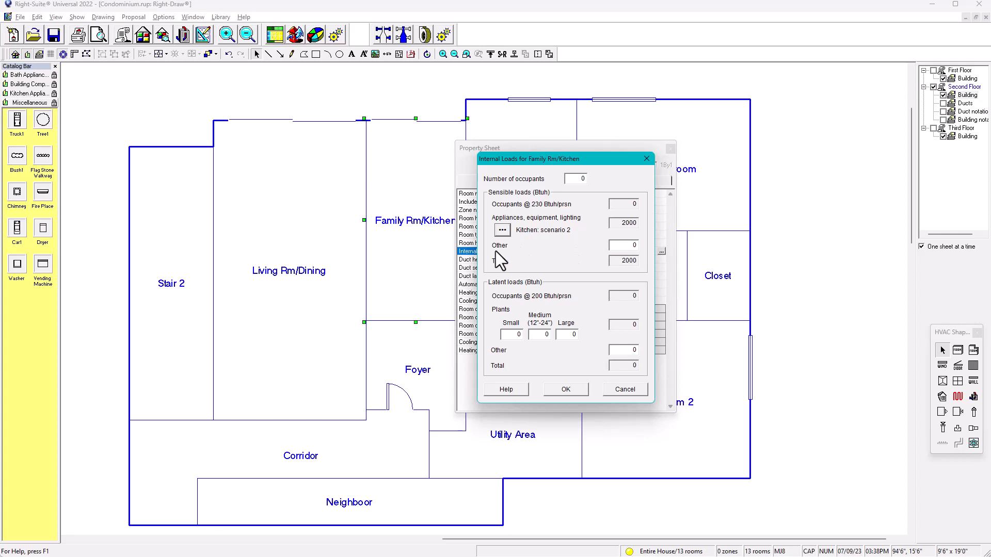
Step: Set the Family Rm/Kitchen's other sensible load to 900 Btuh, accept the internal loads and close the room's properties
{"action": "double_click", "coordinate": [626, 247]}
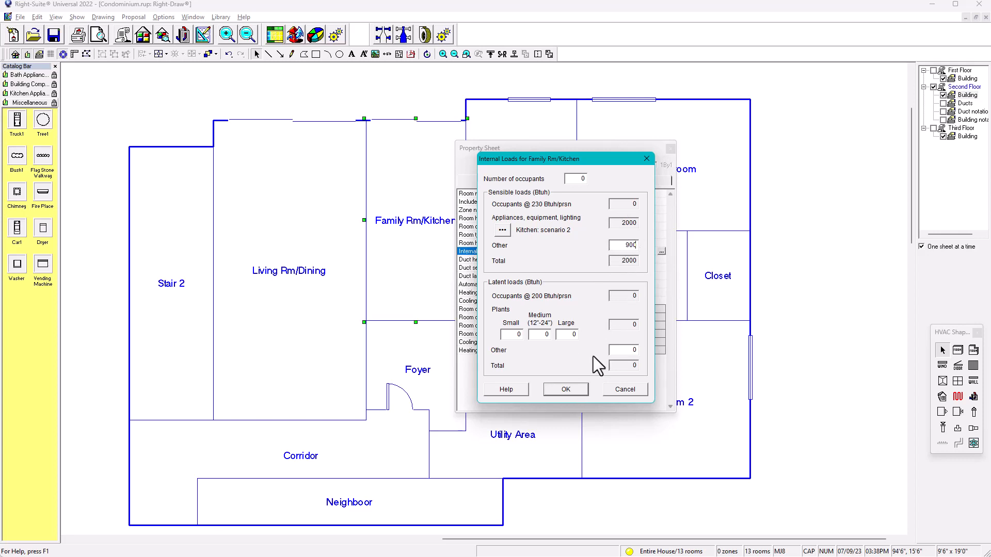
{"action": "left_click", "coordinate": [567, 390]}
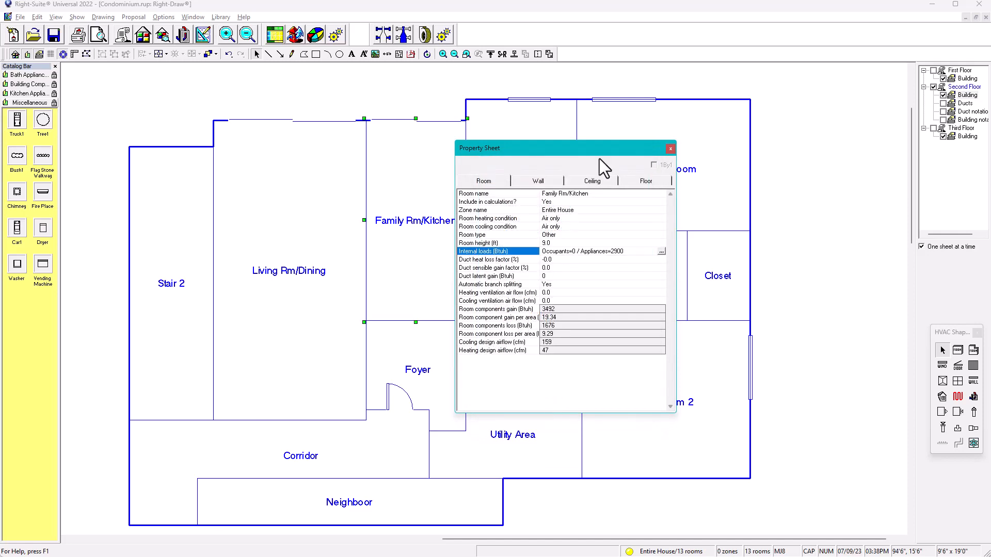
{"action": "left_click", "coordinate": [670, 150]}
Step: Set the Living Rm/Dining's other sensible internal load to 900 Btuh and close the room's properties
{"action": "left_click_drag", "start_coordinate": [396, 357], "coordinate": [487, 337]}
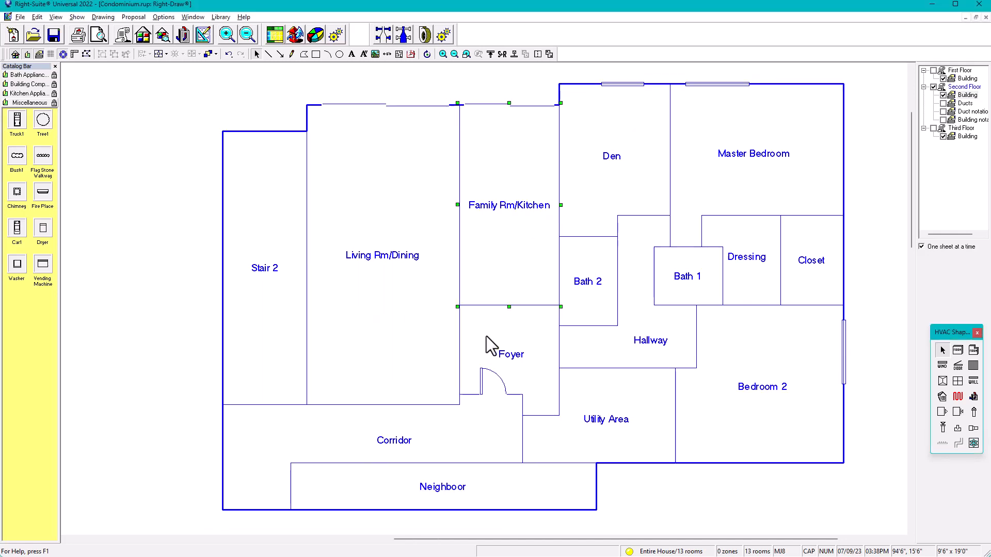
{"action": "scroll", "coordinate": [388, 279], "scroll_direction": "up", "scroll_amount": 1}
{"action": "left_click_drag", "start_coordinate": [388, 278], "coordinate": [428, 302]}
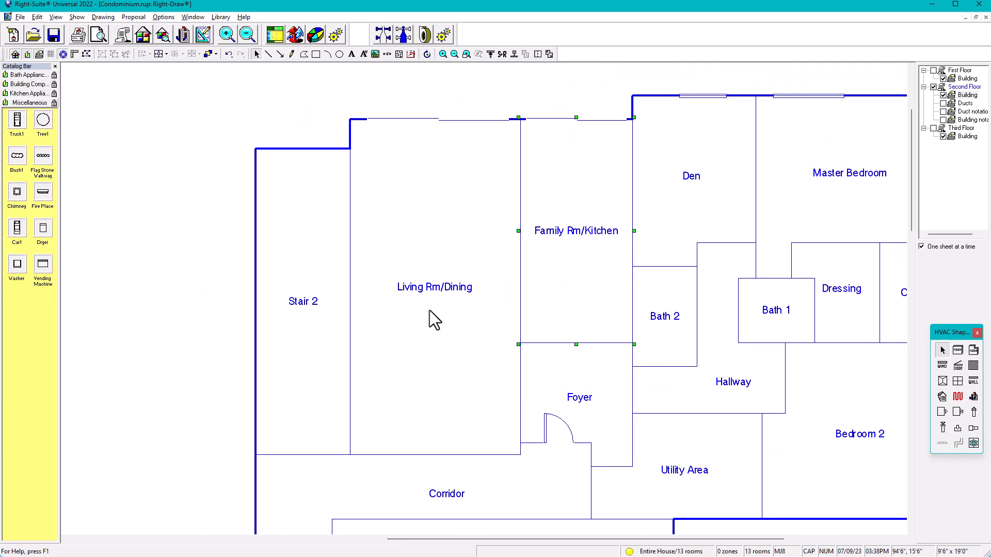
{"action": "double_click", "coordinate": [429, 311]}
{"action": "left_click_drag", "start_coordinate": [476, 153], "coordinate": [675, 144]}
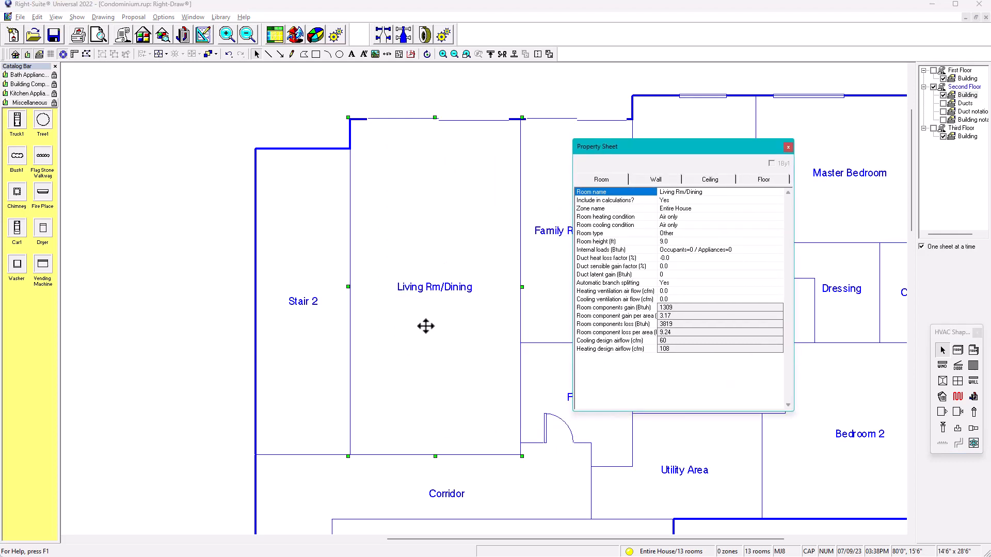
{"action": "double_click", "coordinate": [676, 250]}
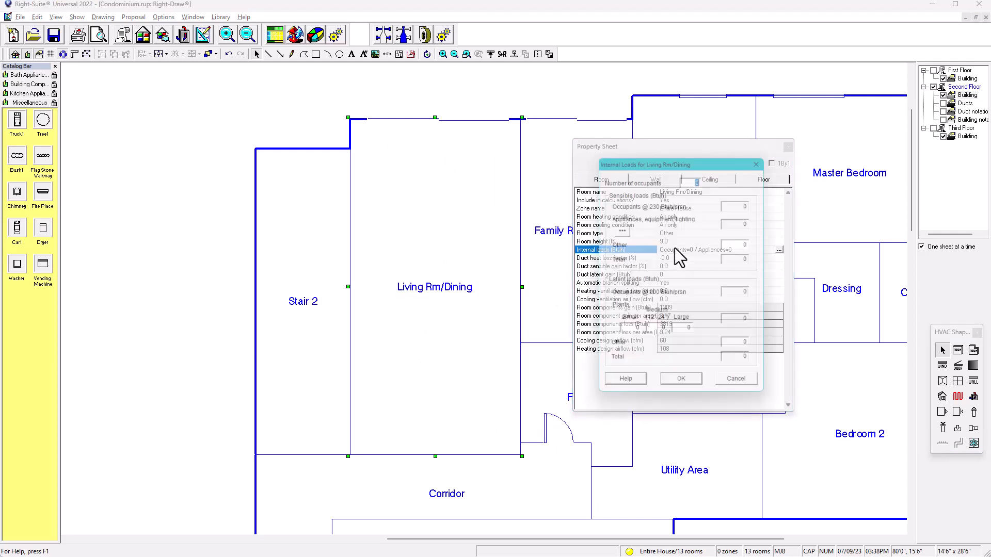
{"action": "double_click", "coordinate": [743, 244]}
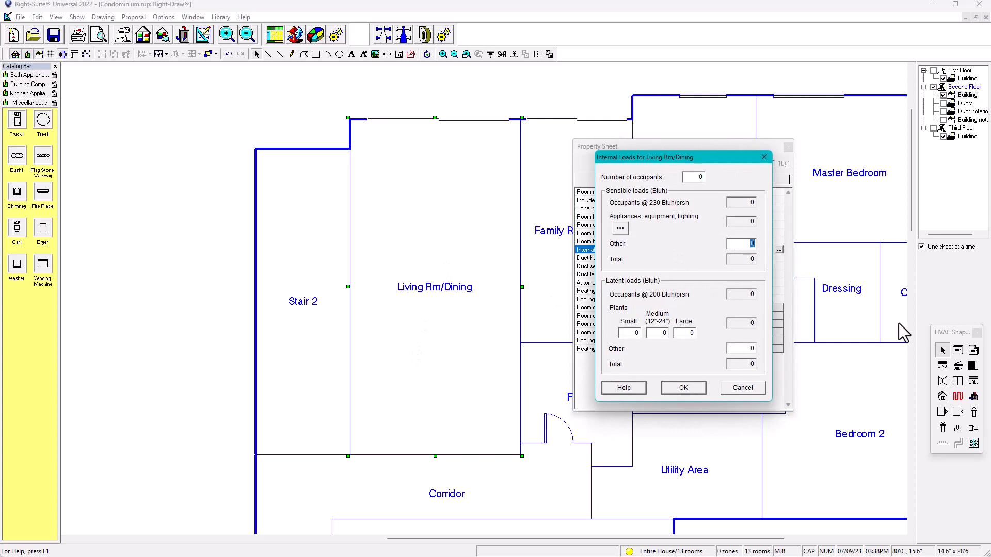
{"action": "type", "text": "900"}
{"action": "left_click", "coordinate": [674, 390]}
{"action": "left_click", "coordinate": [788, 147]}
{"action": "scroll", "coordinate": [606, 321], "scroll_direction": "down", "scroll_amount": 2}
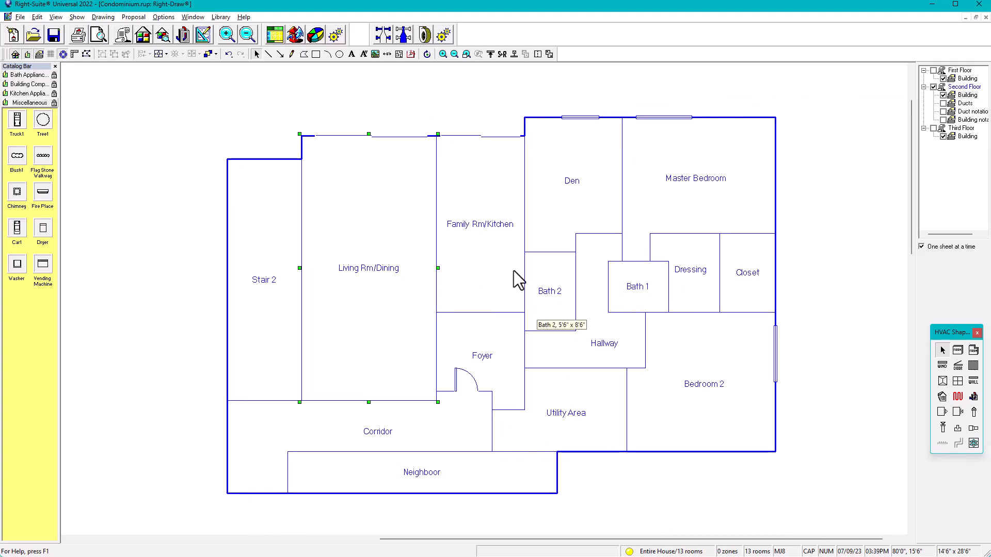
Step: Open the simplified infiltration settings for the entire house and choose Average construction quality
{"action": "left_click", "coordinate": [294, 36]}
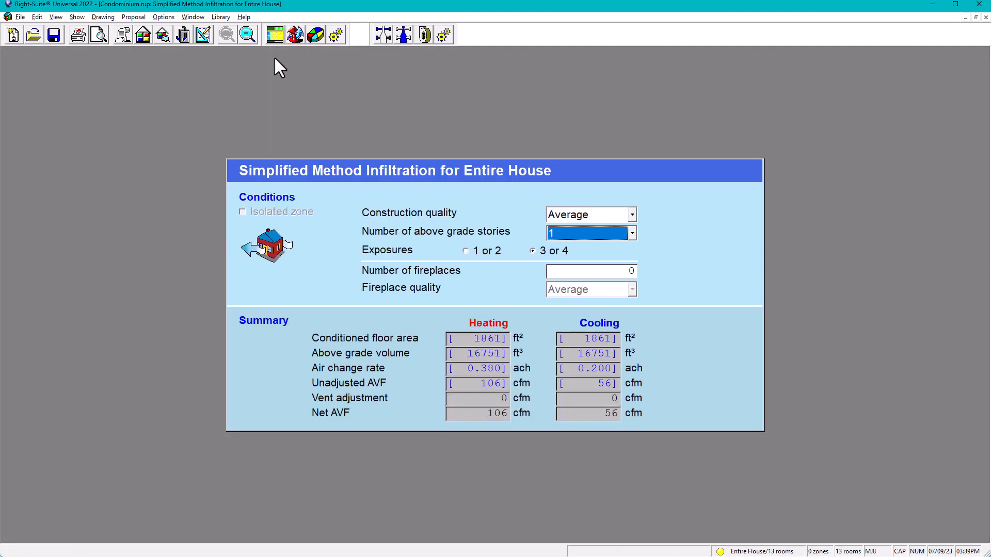
{"action": "left_click", "coordinate": [632, 215]}
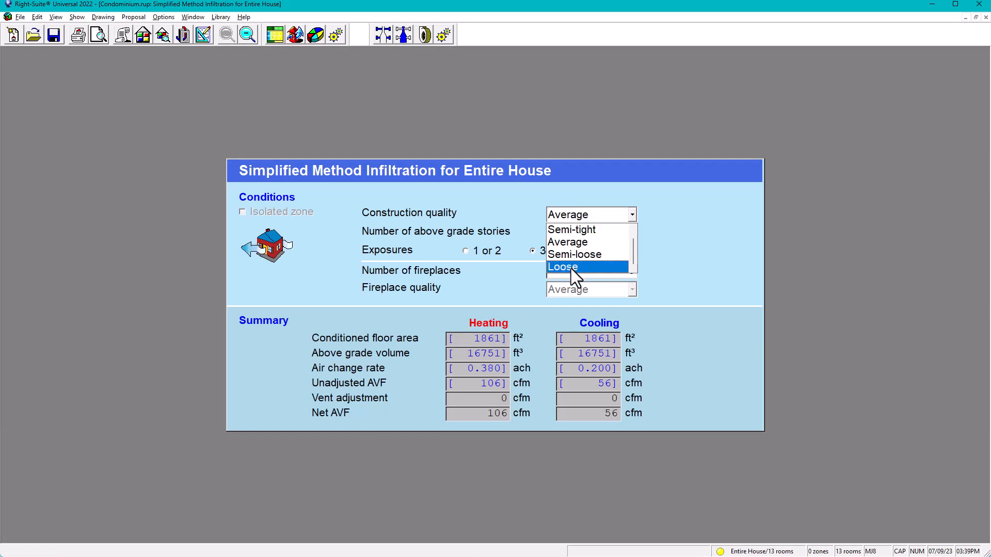
{"action": "scroll", "coordinate": [574, 264], "scroll_direction": "up", "scroll_amount": 1}
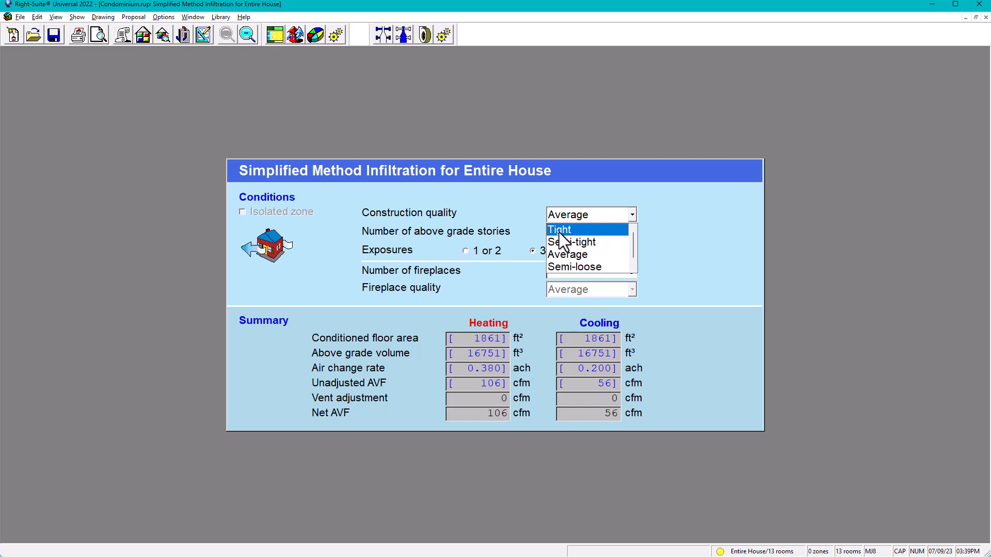
{"action": "scroll", "coordinate": [562, 247], "scroll_direction": "down", "scroll_amount": 1}
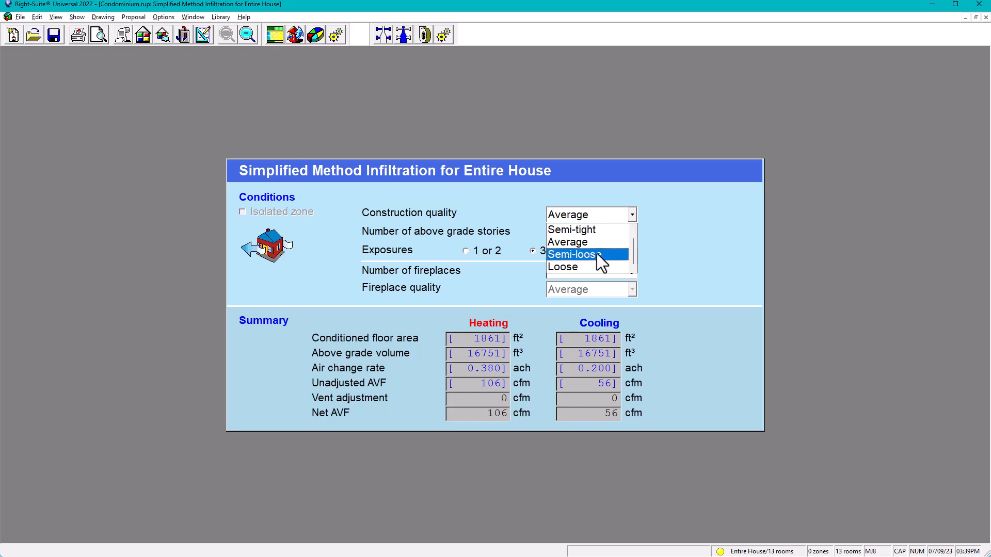
{"action": "left_click", "coordinate": [574, 242]}
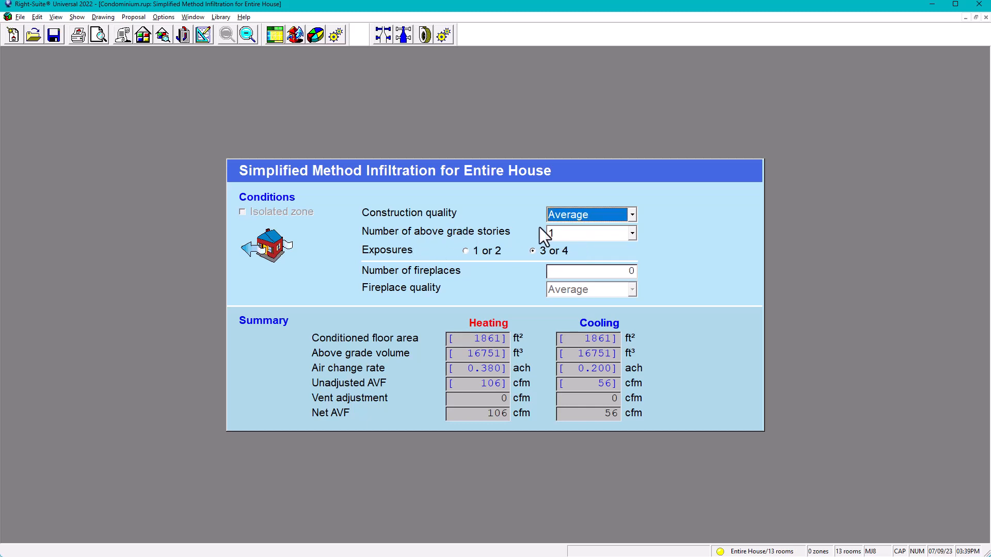
Step: Set the number of above grade stories to 2 and the number of fireplaces to 1 for the house's infiltration
{"action": "left_click", "coordinate": [631, 234]}
{"action": "left_click", "coordinate": [556, 261]}
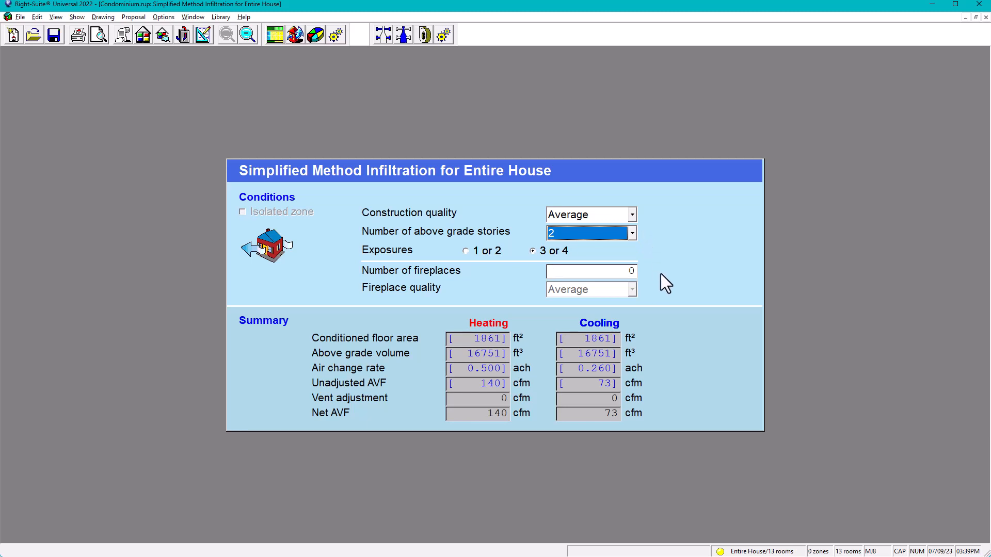
{"action": "left_click", "coordinate": [625, 271]}
{"action": "type", "text": "1"}
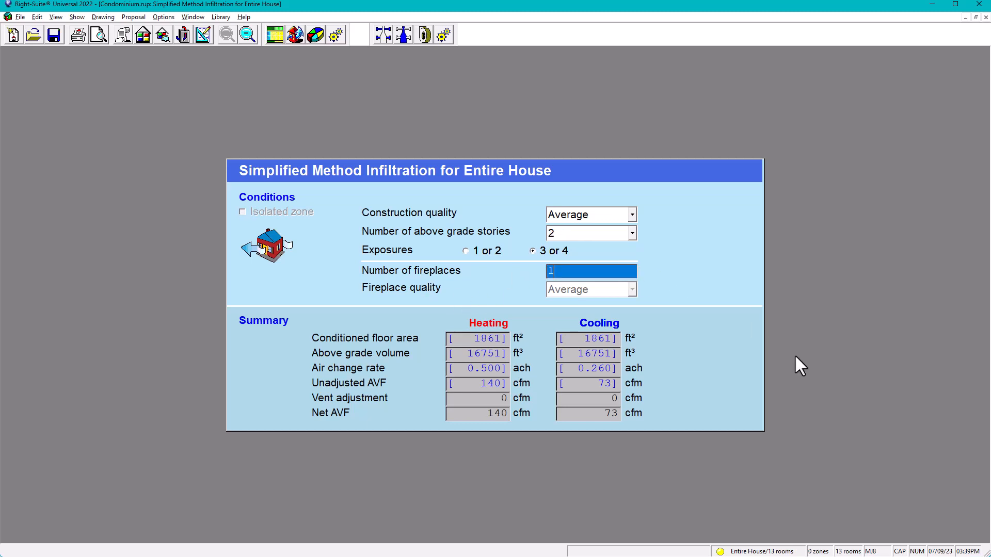
{"action": "key", "text": "Tab"}
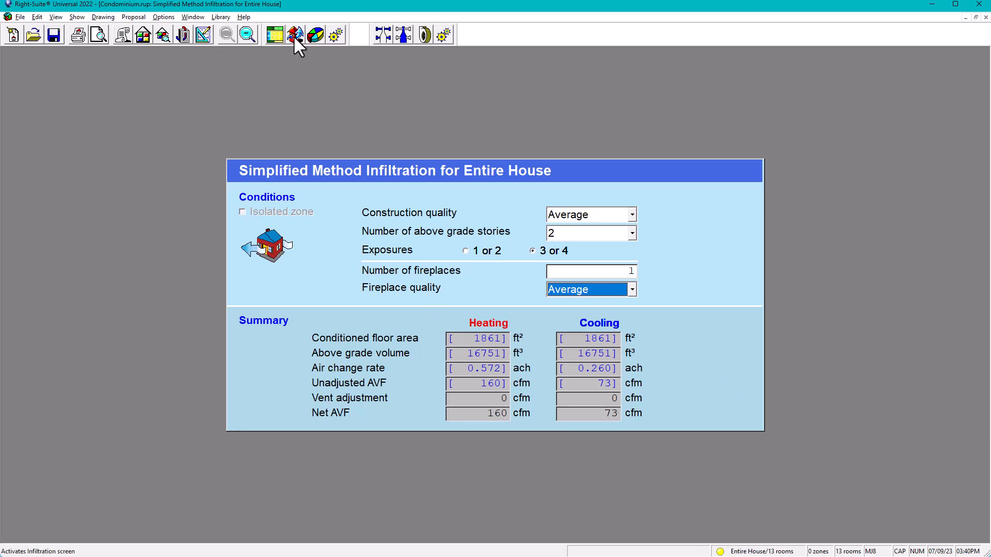
Step: Open the Right-J load worksheet and examine the wall, glass and partition construction entries
{"action": "left_click", "coordinate": [274, 36]}
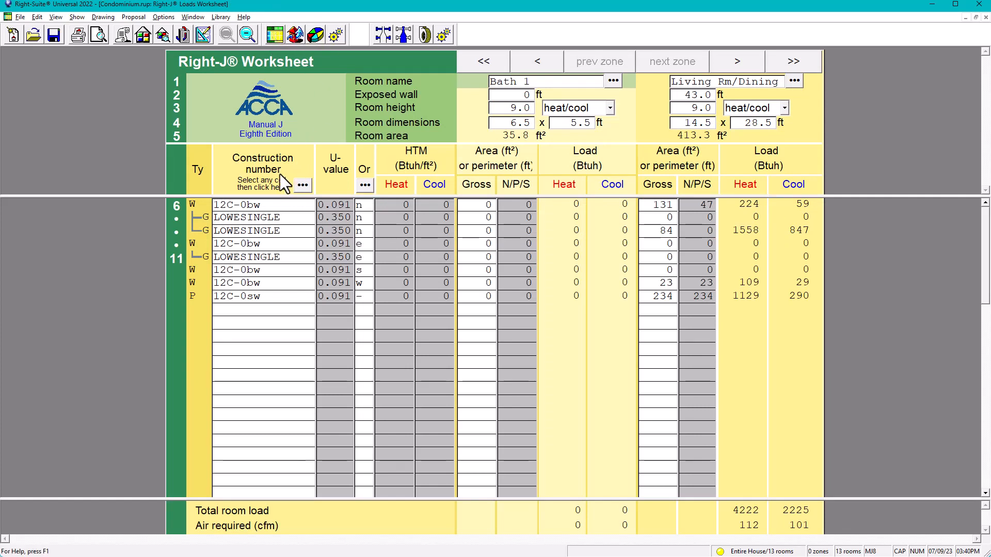
{"action": "left_click", "coordinate": [241, 202]}
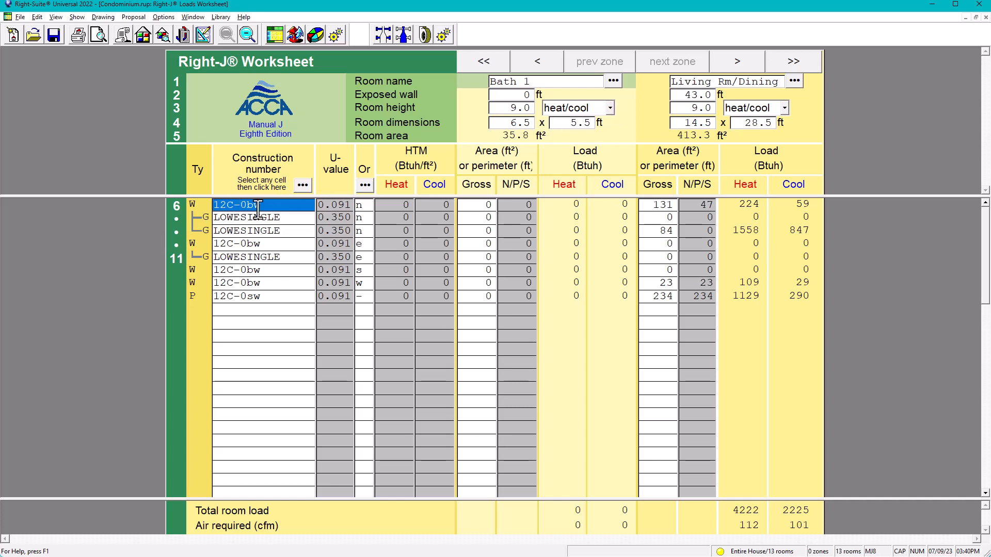
{"action": "left_click", "coordinate": [225, 217]}
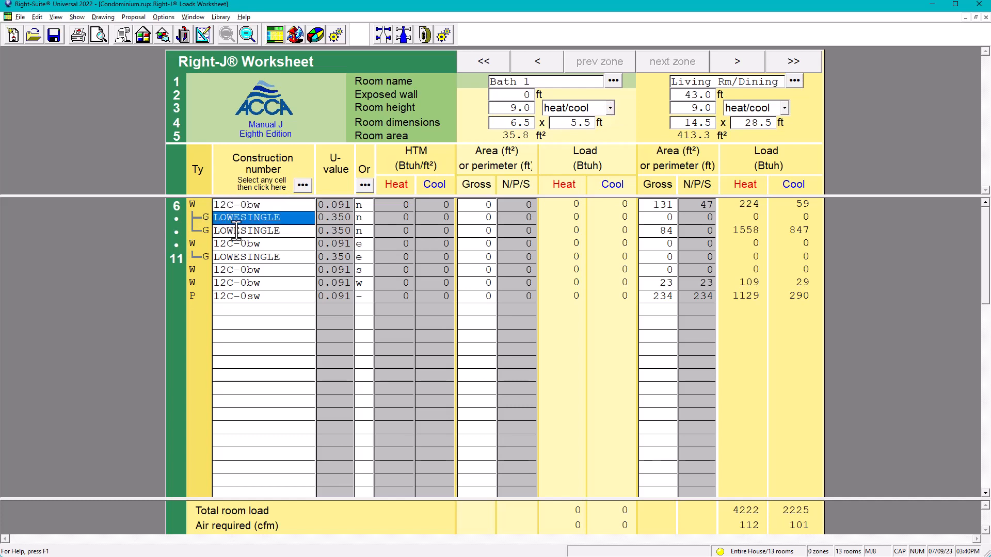
{"action": "left_click", "coordinate": [236, 232]}
{"action": "left_click", "coordinate": [232, 245]}
{"action": "left_click", "coordinate": [231, 258]}
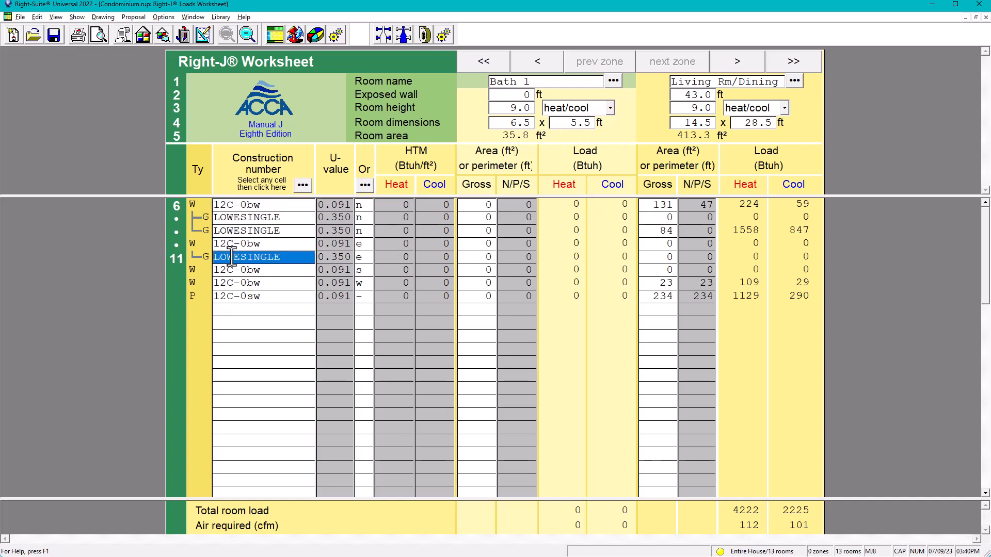
{"action": "left_click", "coordinate": [223, 297]}
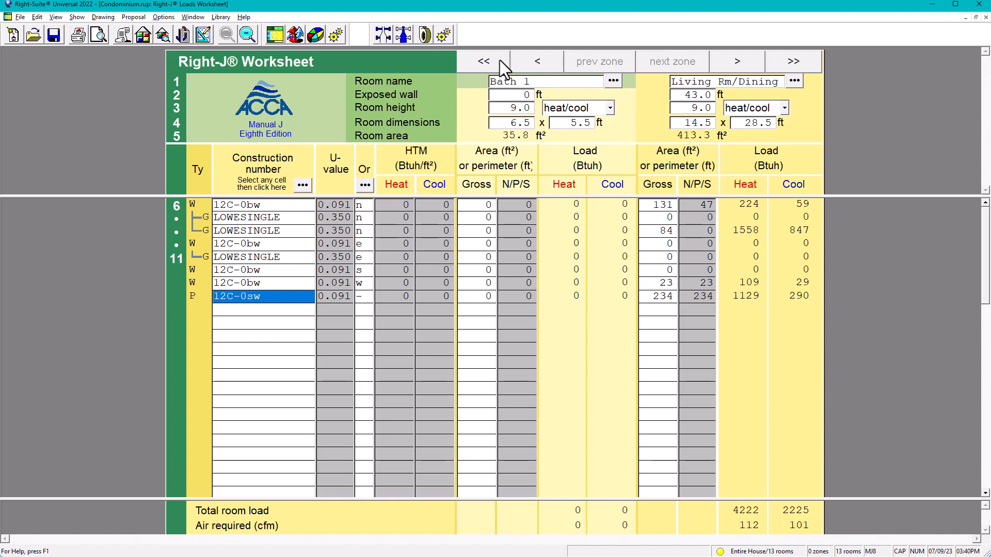
Step: Review the heating and cooling loads of the entire house and its rooms in the worksheet, through Living Rm/Dining and Family Rm/Kitchen
{"action": "left_click", "coordinate": [537, 63]}
{"action": "left_click", "coordinate": [537, 63]}
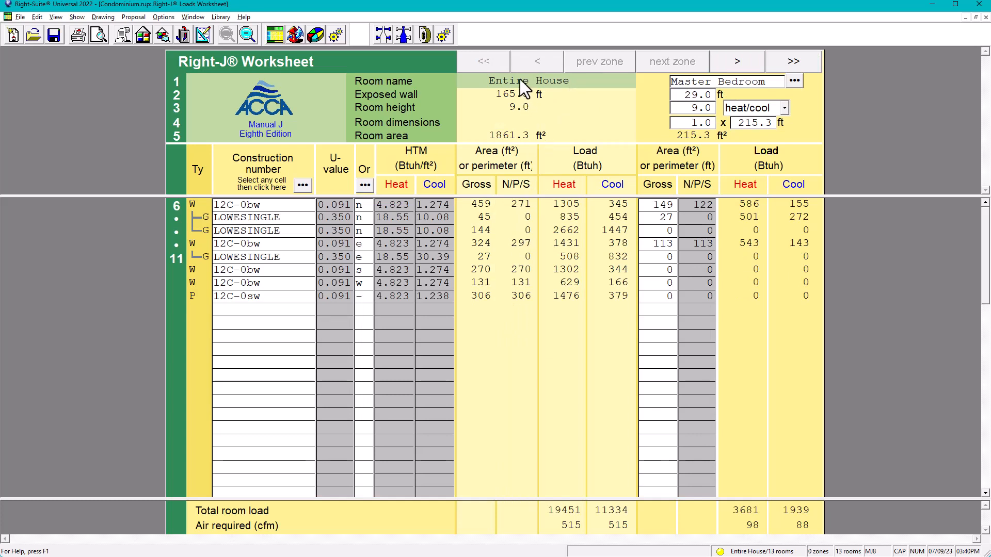
{"action": "left_click", "coordinate": [735, 60]}
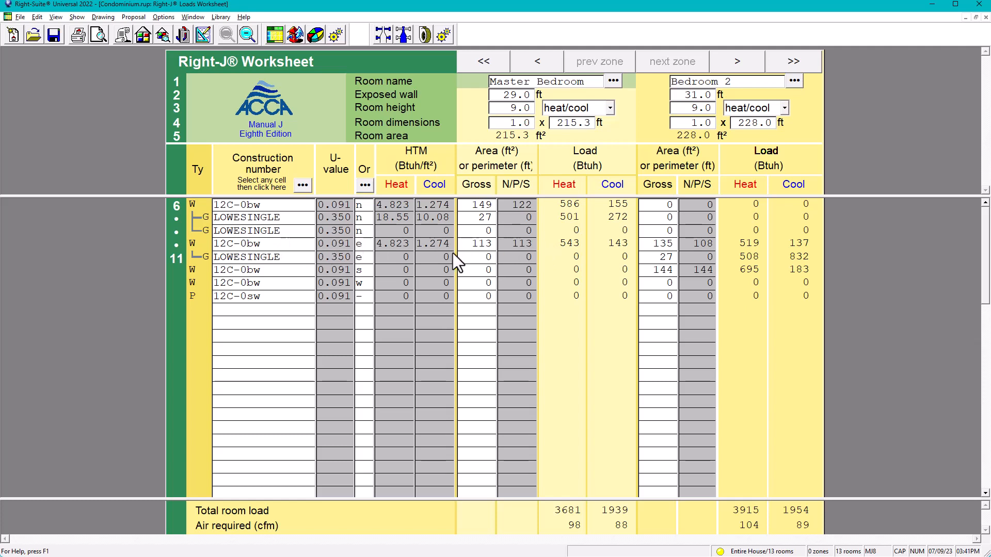
{"action": "left_click", "coordinate": [737, 57]}
{"action": "left_click", "coordinate": [738, 57]}
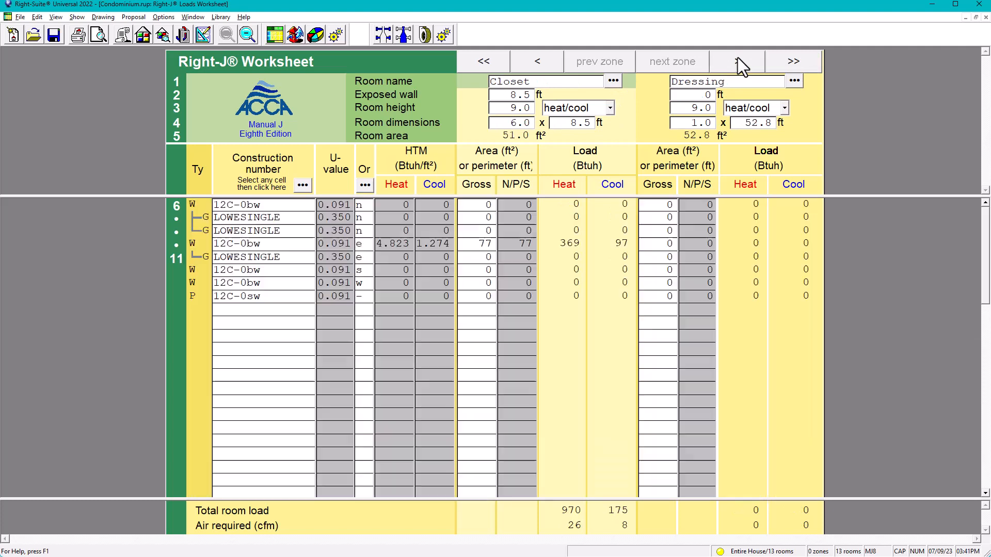
{"action": "left_click", "coordinate": [738, 57]}
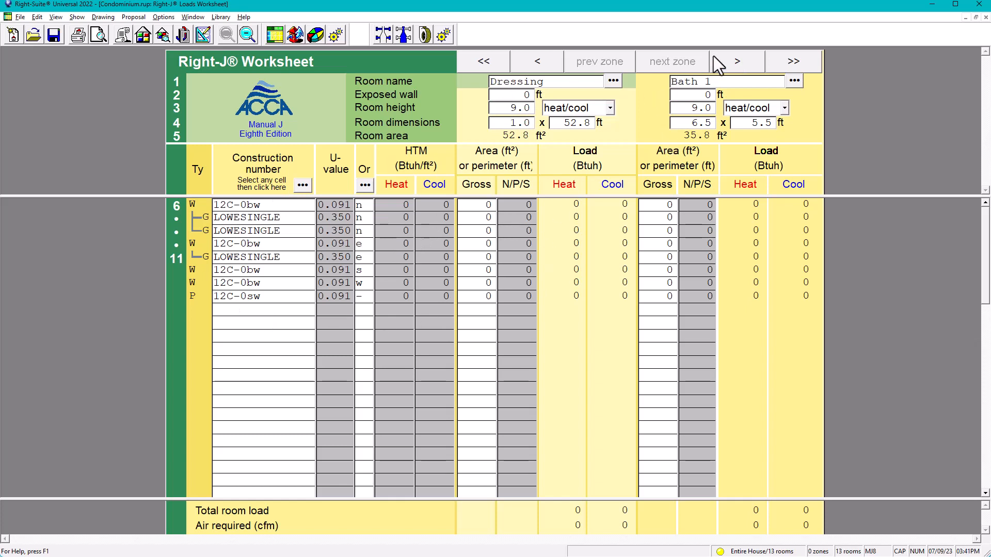
{"action": "left_click", "coordinate": [733, 59]}
{"action": "left_click", "coordinate": [735, 61]}
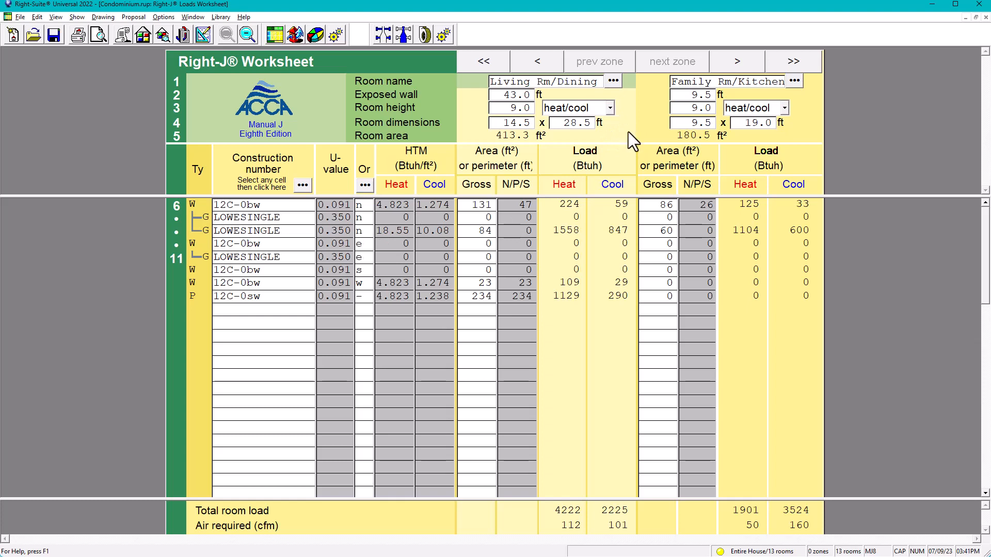
Step: Assign the 70/75/50 indoor conditions to the entire house's zone information and check the set's thermostat and humidity details
{"action": "left_click", "coordinate": [161, 34]}
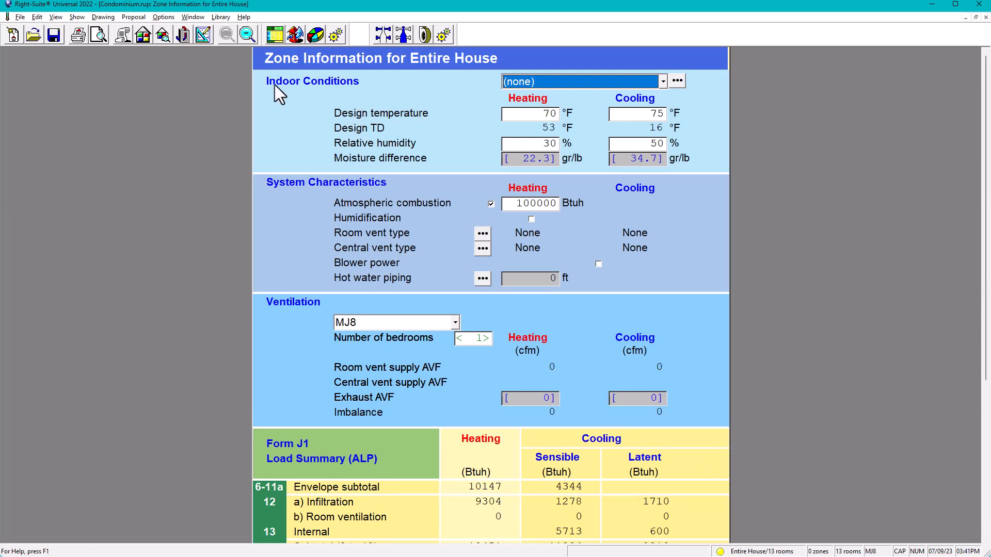
{"action": "left_click", "coordinate": [664, 82]}
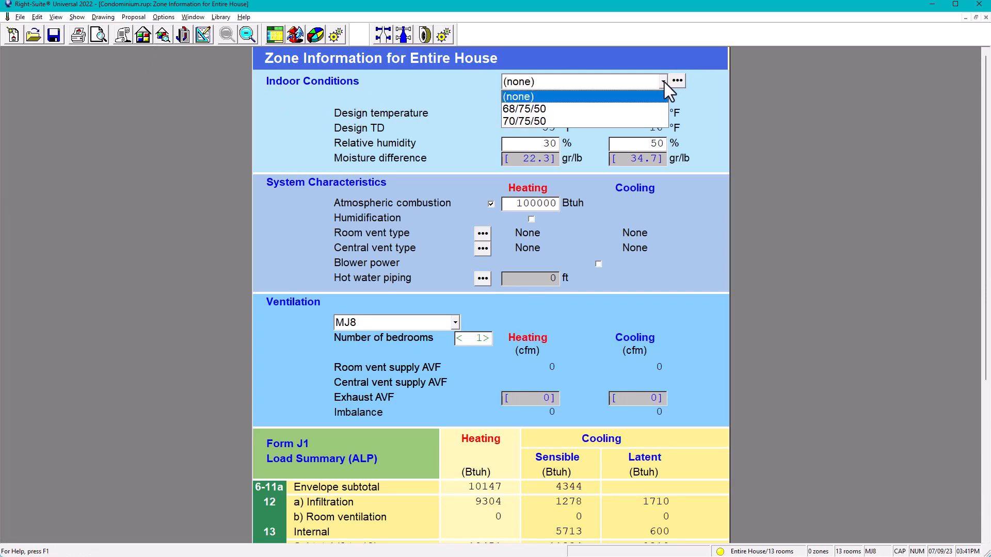
{"action": "left_click", "coordinate": [534, 123]}
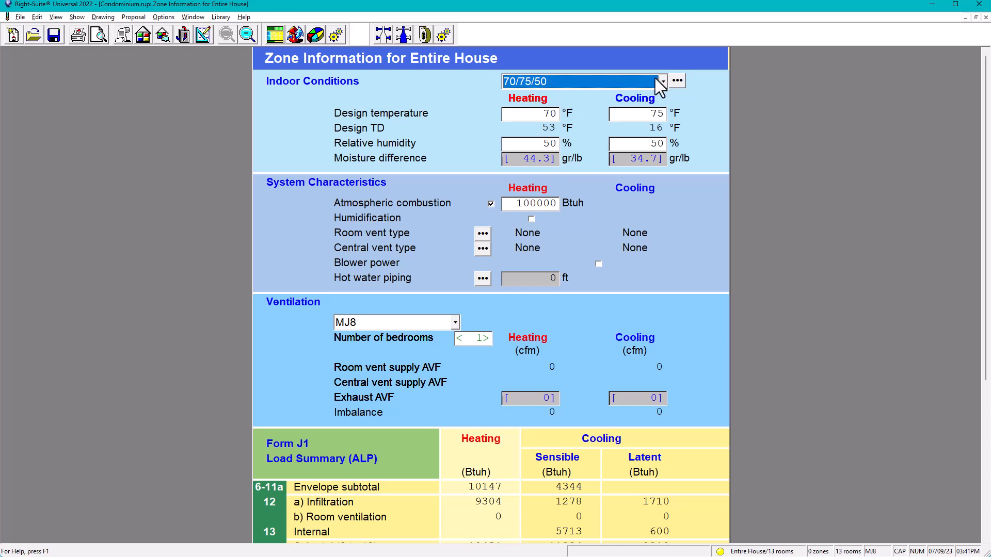
{"action": "left_click", "coordinate": [677, 81]}
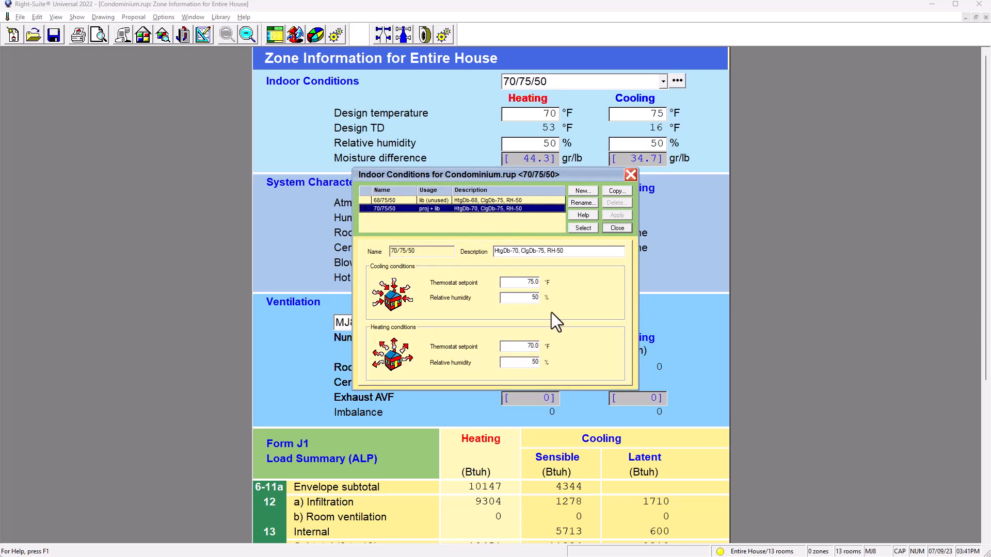
{"action": "left_click", "coordinate": [627, 178]}
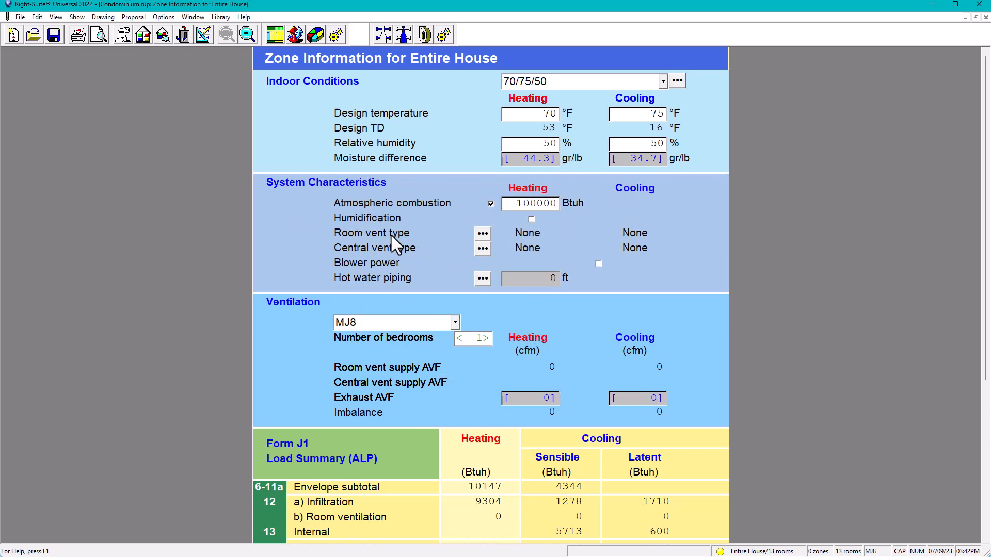
Step: Set the central vent type to Outside air for both heating and cooling, and include the 500 W blower power
{"action": "left_click", "coordinate": [481, 250]}
{"action": "left_click", "coordinate": [521, 229]}
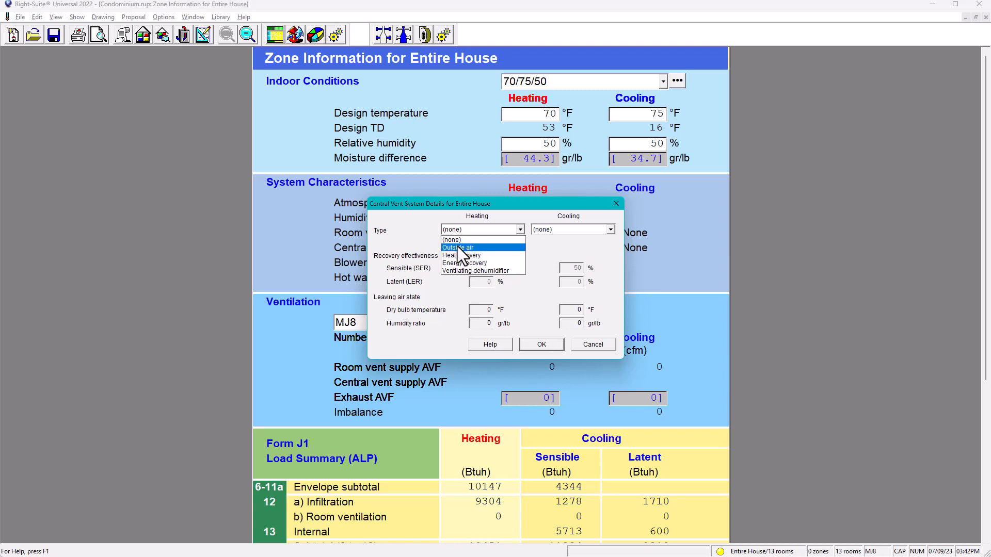
{"action": "left_click", "coordinate": [457, 246]}
{"action": "left_click", "coordinate": [611, 230]}
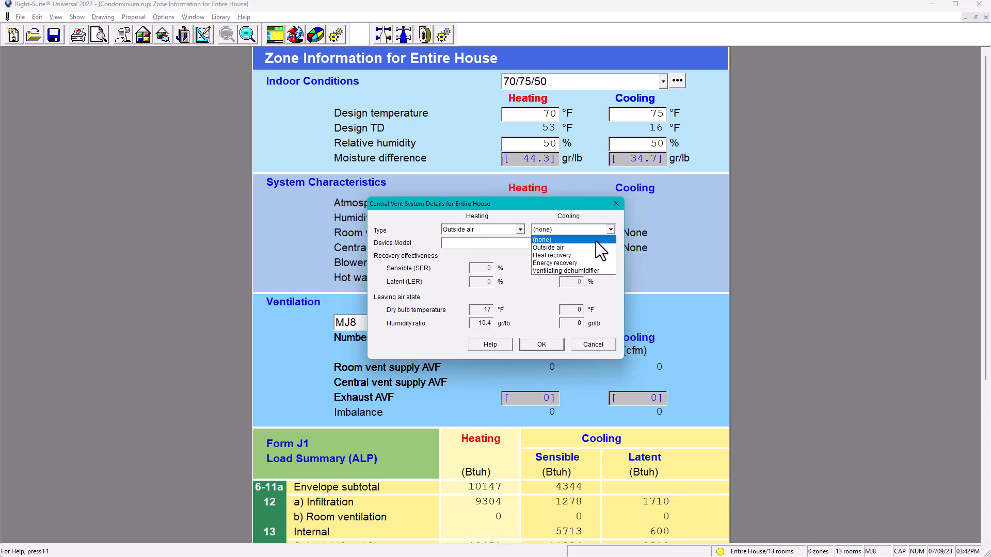
{"action": "left_click", "coordinate": [557, 249]}
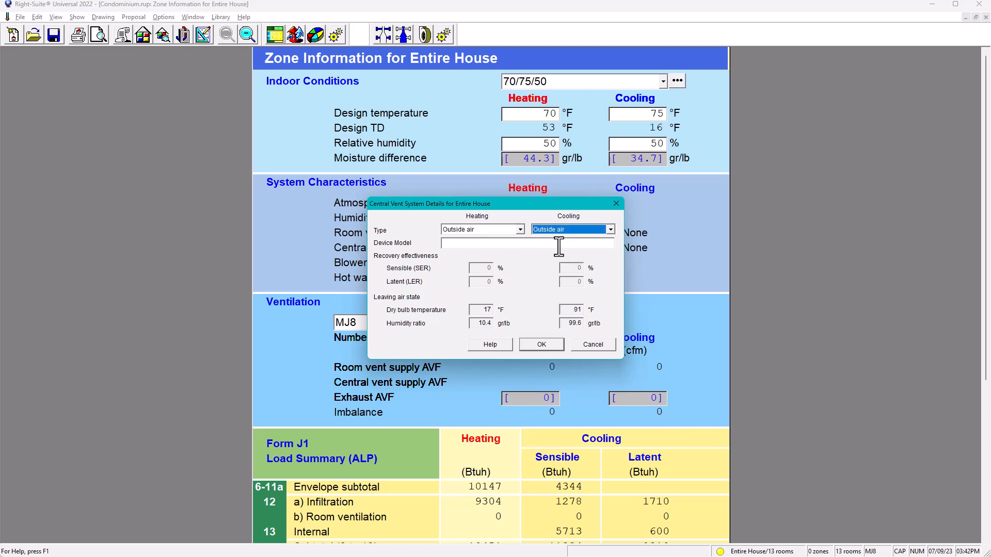
{"action": "left_click", "coordinate": [538, 346]}
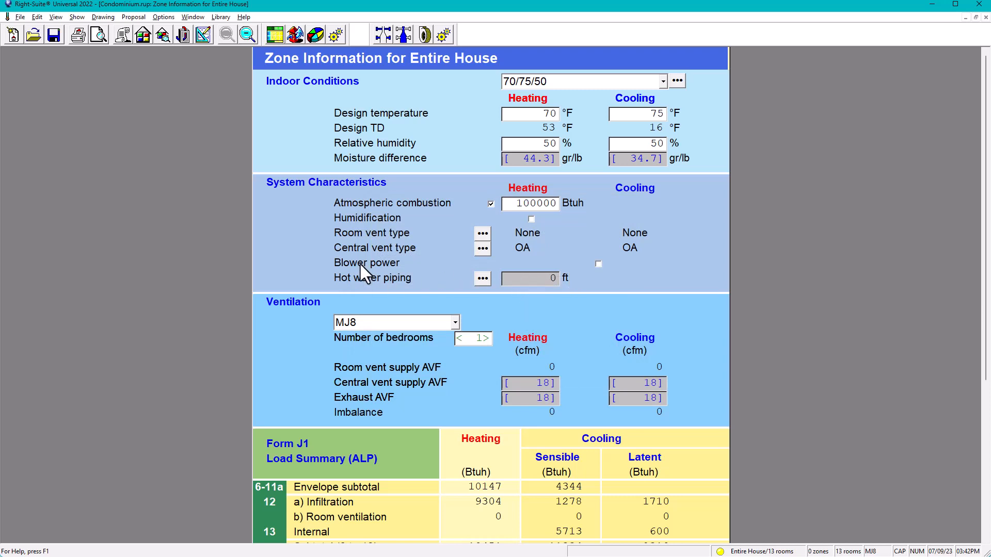
{"action": "left_click", "coordinate": [598, 265]}
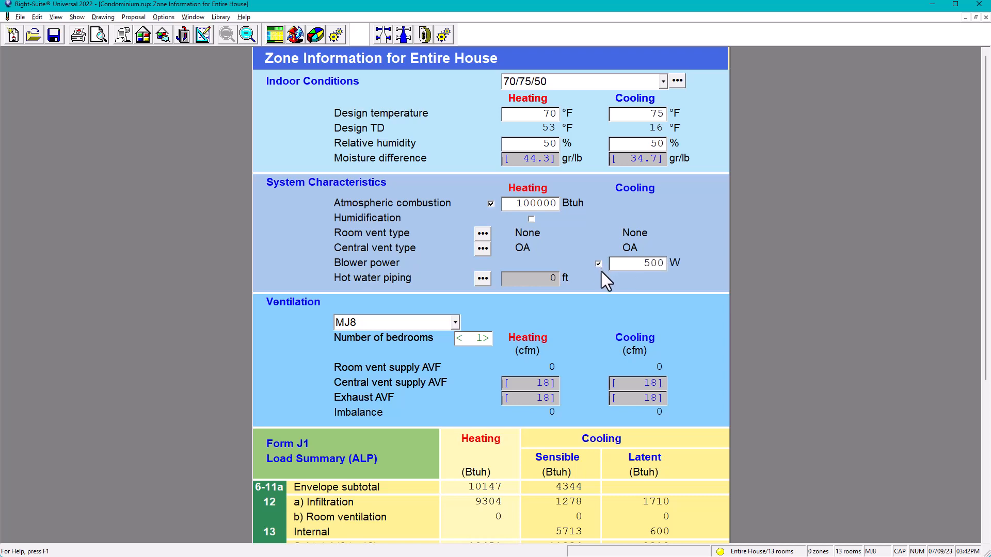
Step: Set the ventilation standard to ASHRAE 62.2-2010 with 2 bedrooms, and review the load summary and equipment capacity
{"action": "scroll", "coordinate": [623, 293], "scroll_direction": "down", "scroll_amount": 2}
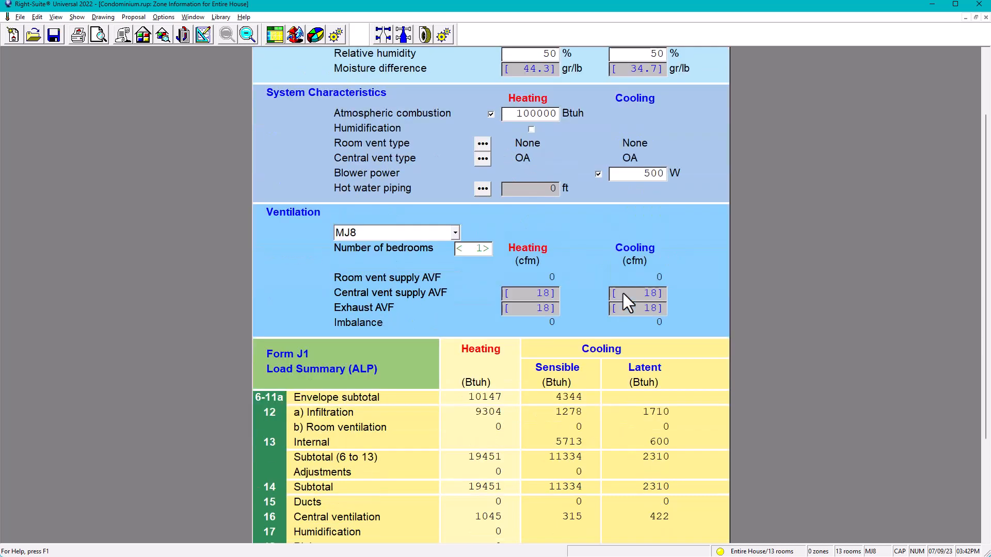
{"action": "left_click", "coordinate": [454, 235]}
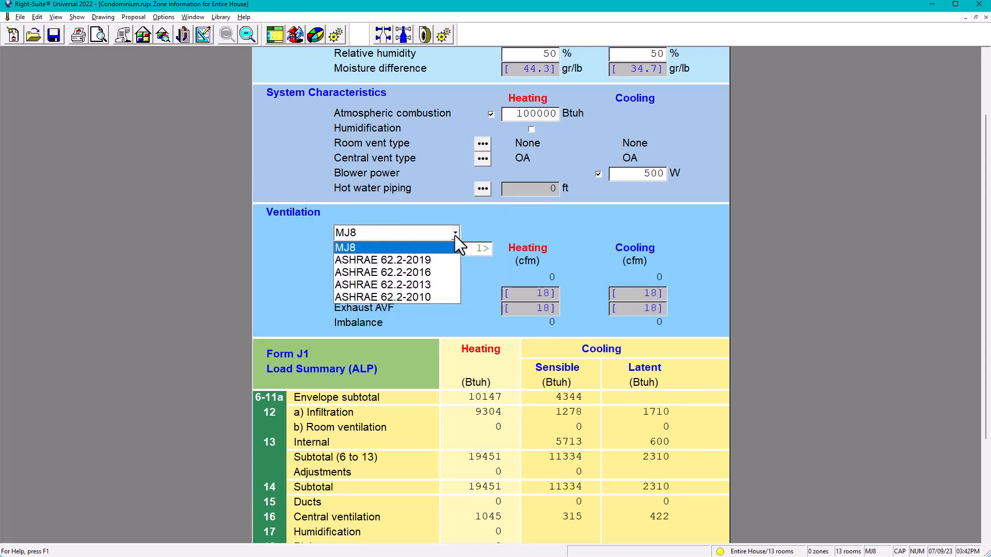
{"action": "left_click", "coordinate": [413, 298]}
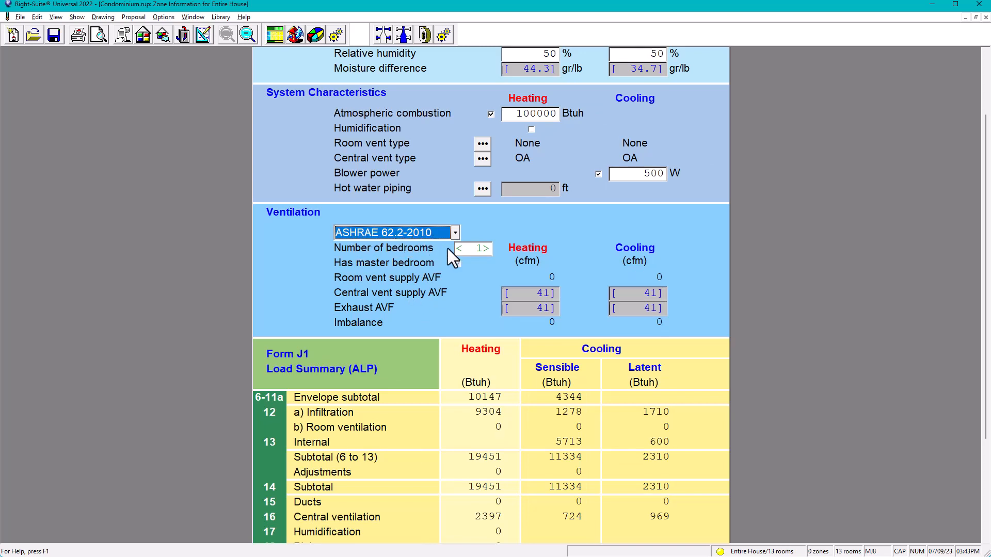
{"action": "left_click", "coordinate": [474, 249]}
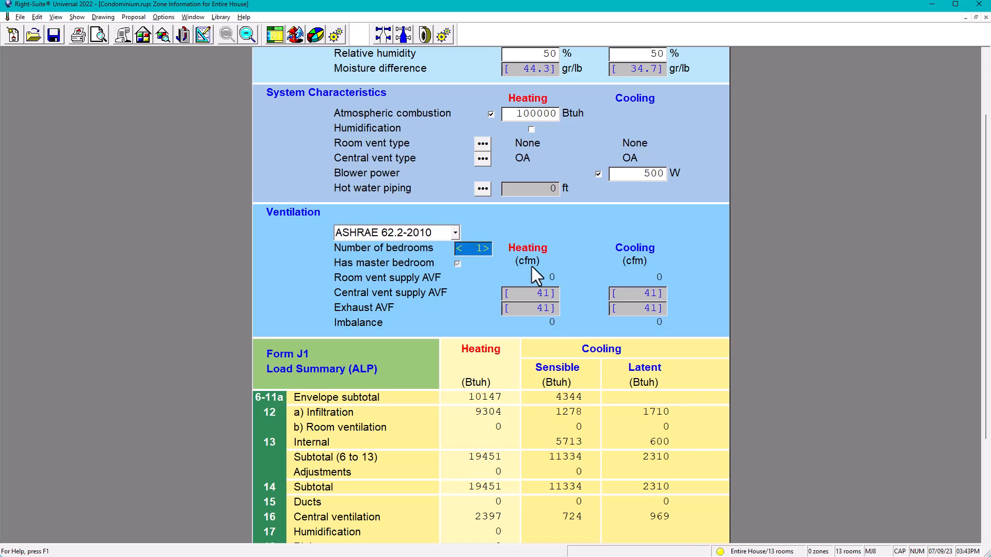
{"action": "type", "text": "2"}
{"action": "key", "text": "Return"}
{"action": "scroll", "coordinate": [568, 216], "scroll_direction": "down", "scroll_amount": 3}
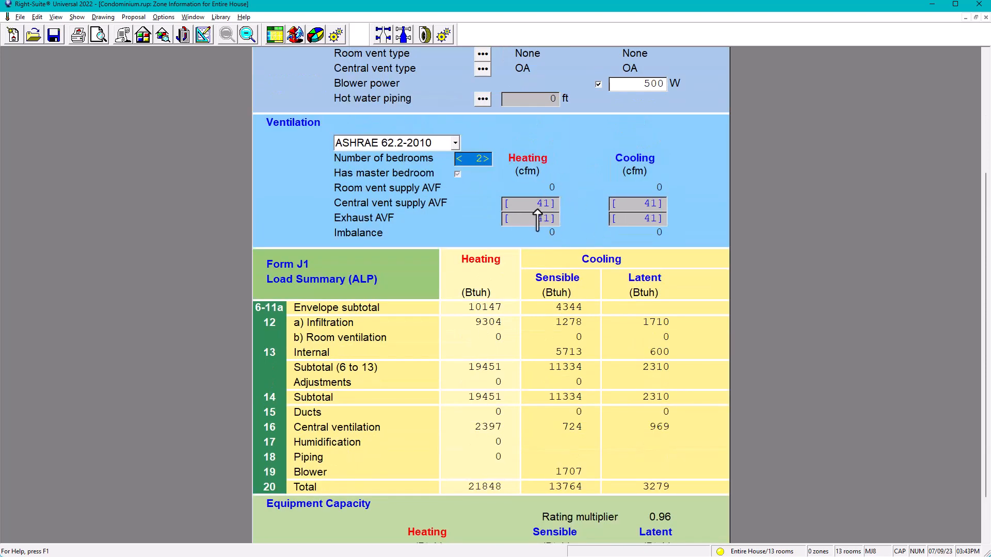
{"action": "scroll", "coordinate": [537, 212], "scroll_direction": "down", "scroll_amount": 2}
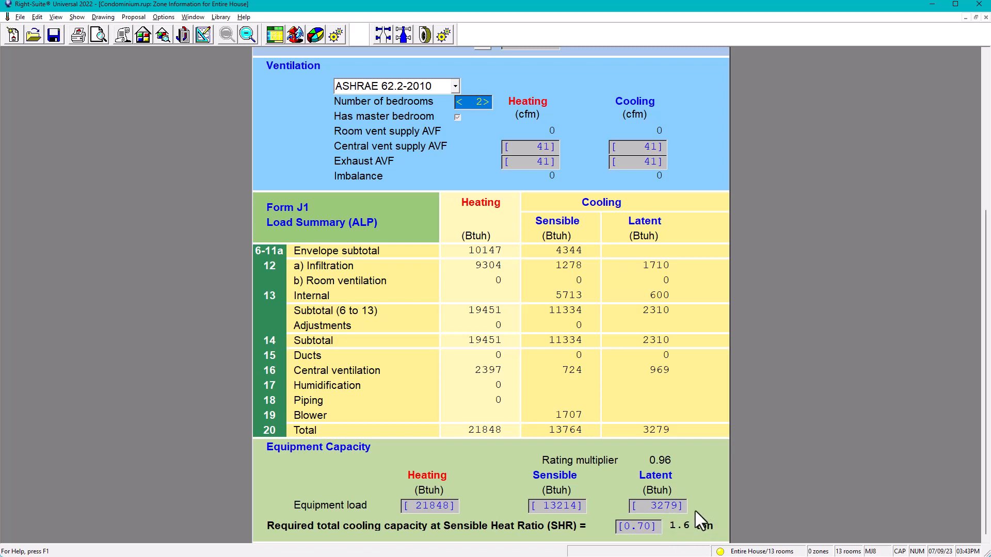
{"action": "scroll", "coordinate": [664, 517], "scroll_direction": "up", "scroll_amount": 5}
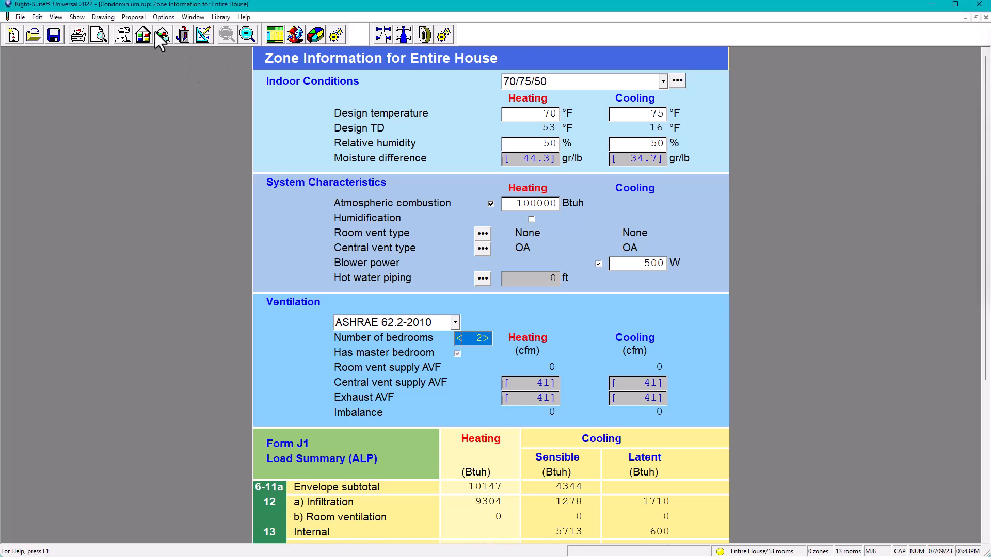
Step: Set the location library entry in the project information to Fairfax, VA
{"action": "left_click", "coordinate": [123, 34]}
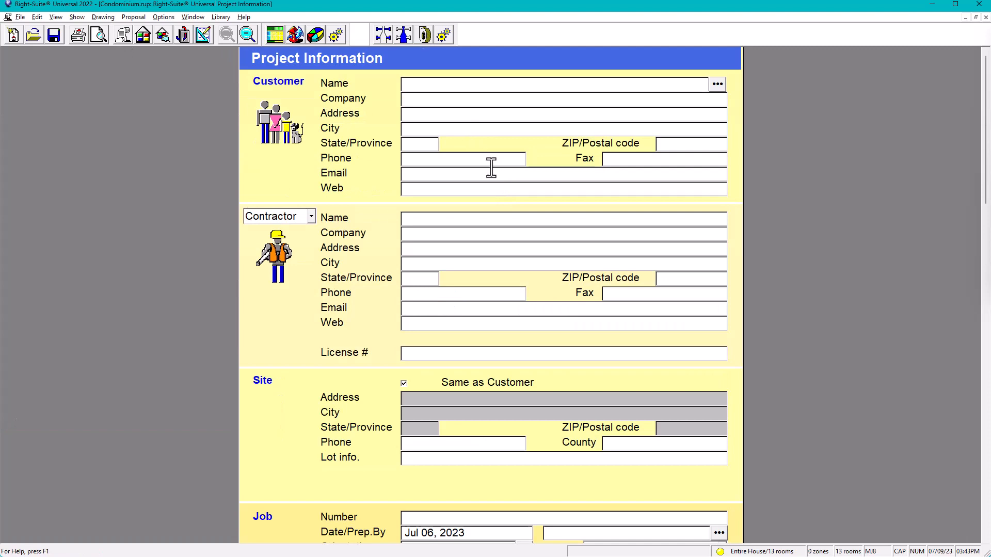
{"action": "scroll", "coordinate": [492, 171], "scroll_direction": "down", "scroll_amount": 8}
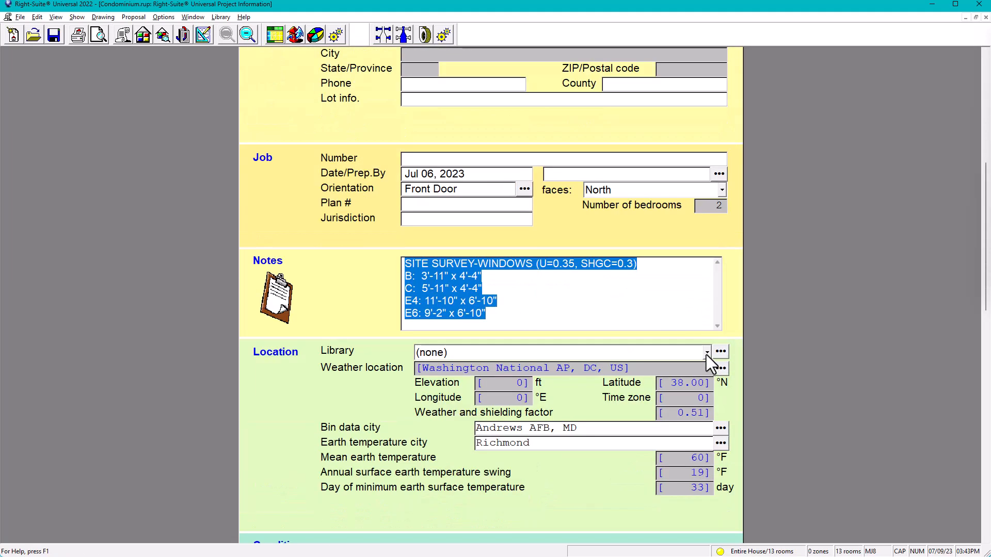
{"action": "left_click", "coordinate": [706, 355]}
{"action": "scroll", "coordinate": [508, 398], "scroll_direction": "down", "scroll_amount": 2}
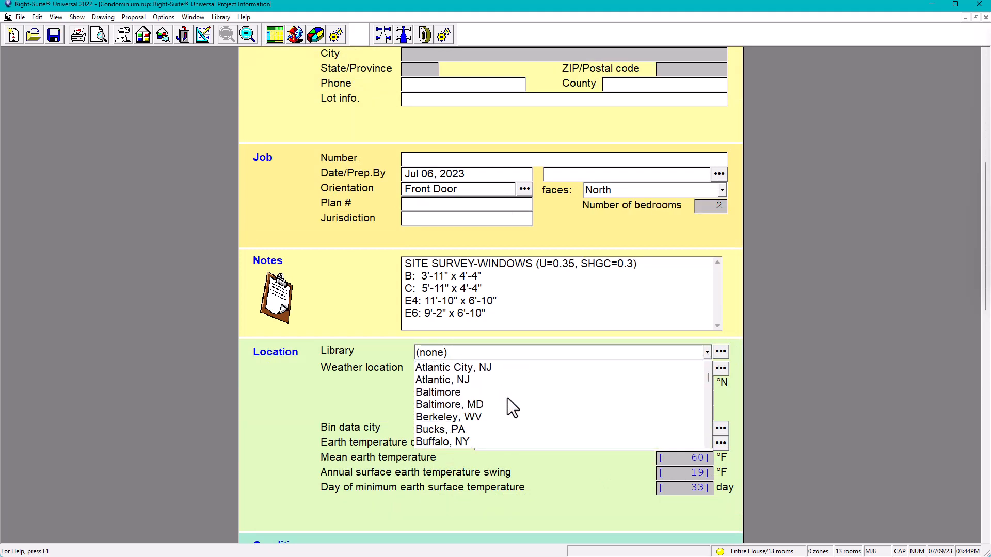
{"action": "scroll", "coordinate": [507, 398], "scroll_direction": "down", "scroll_amount": 6}
{"action": "scroll", "coordinate": [507, 398], "scroll_direction": "down", "scroll_amount": 1}
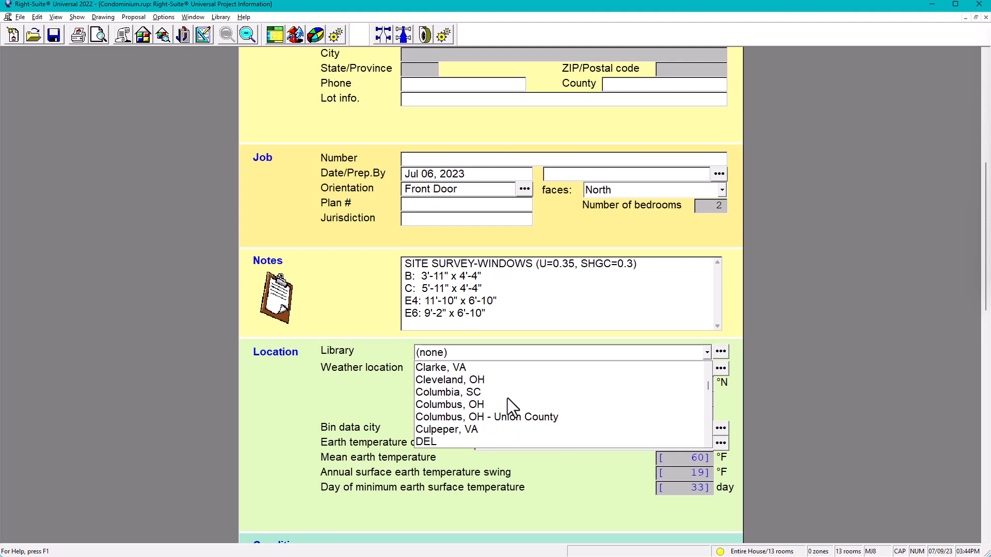
{"action": "scroll", "coordinate": [506, 398], "scroll_direction": "down", "scroll_amount": 5}
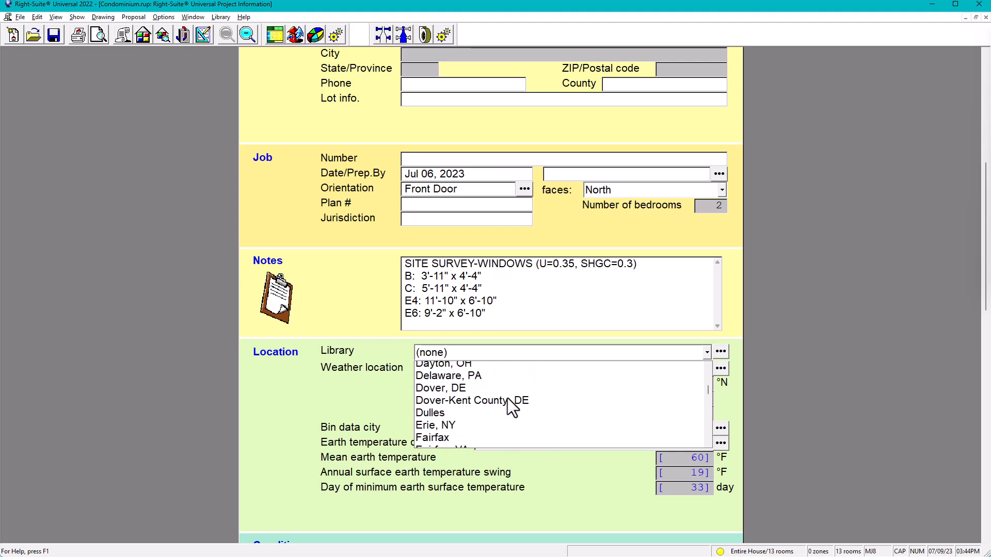
{"action": "scroll", "coordinate": [507, 398], "scroll_direction": "down", "scroll_amount": 1}
{"action": "left_click", "coordinate": [441, 367]}
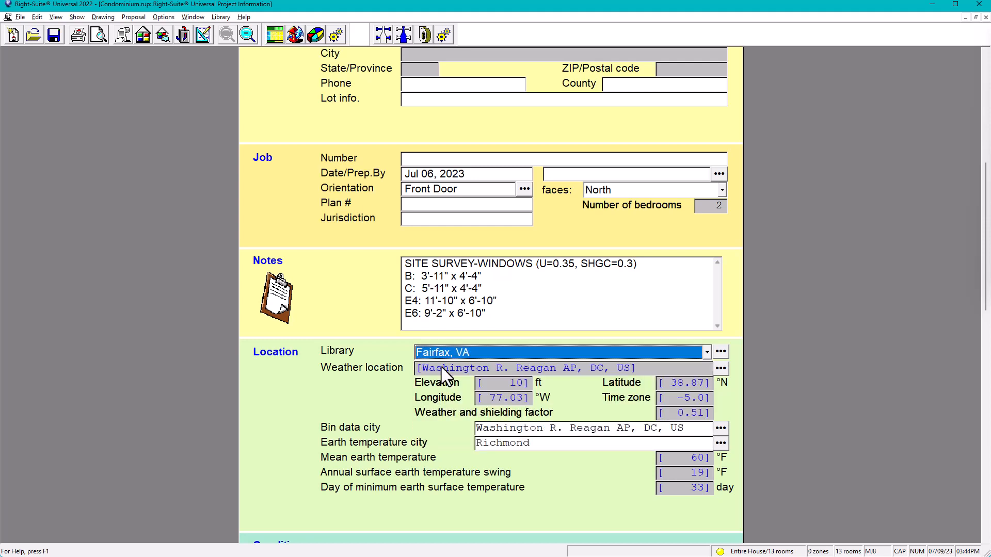
Step: Check the location's heating and cooling design conditions, and review the entire house's load summary and equipment capacity in the zone information
{"action": "scroll", "coordinate": [715, 414], "scroll_direction": "down", "scroll_amount": 10}
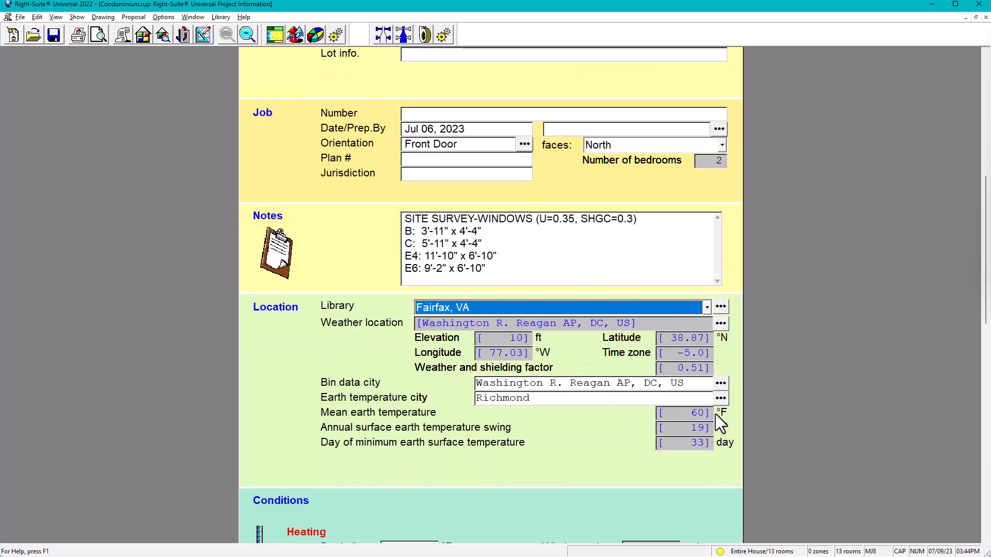
{"action": "scroll", "coordinate": [715, 414], "scroll_direction": "down", "scroll_amount": 2}
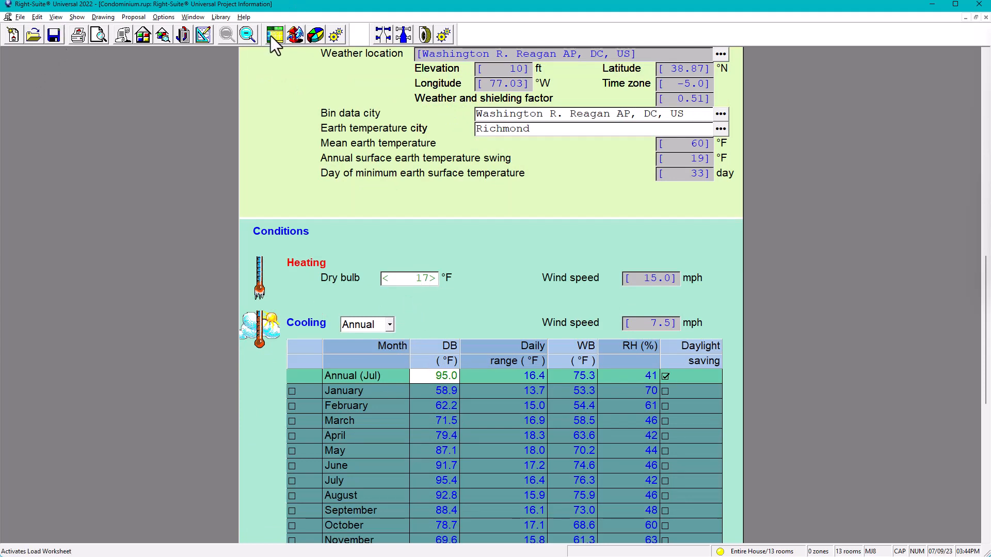
{"action": "left_click", "coordinate": [162, 34]}
{"action": "scroll", "coordinate": [495, 273], "scroll_direction": "down", "scroll_amount": 5}
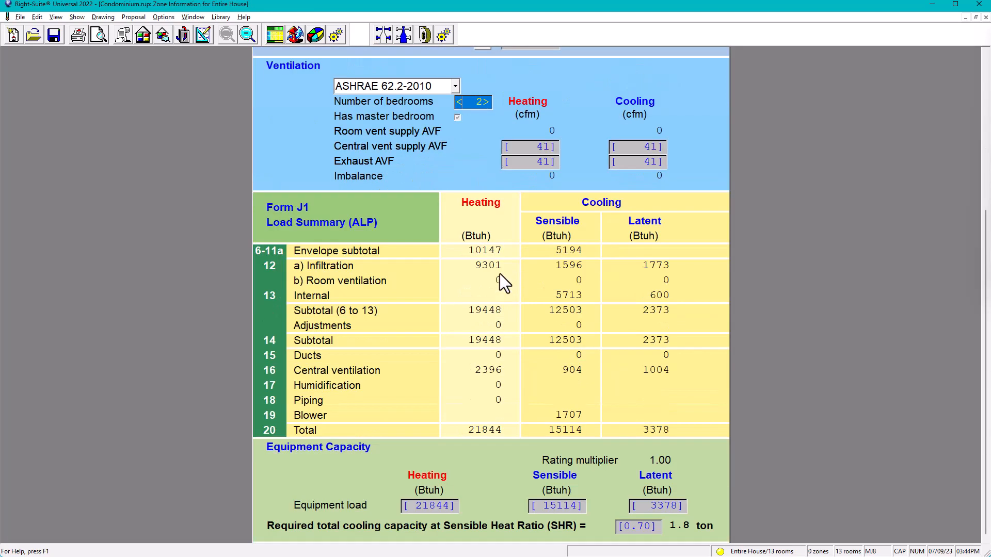